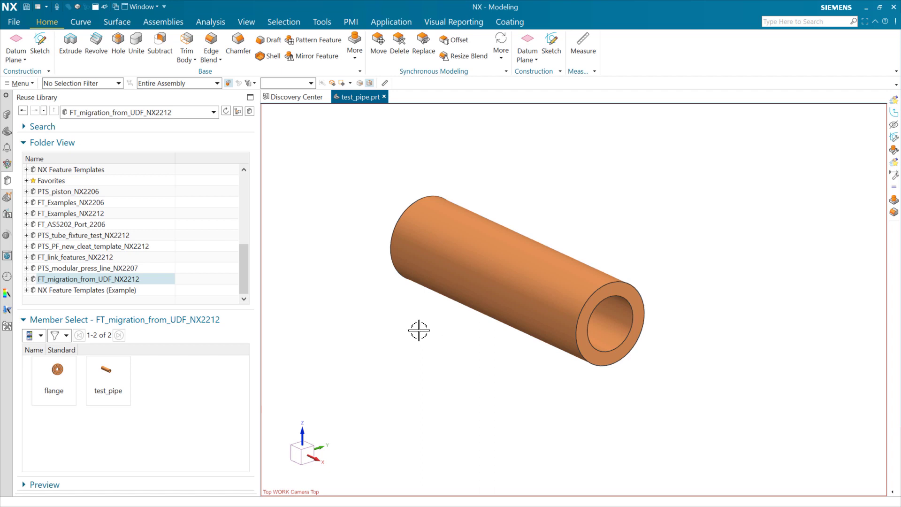
Drag the flange UDF tile from the Reuse Library onto the test pipe model
drag(56, 392, 55, 384)
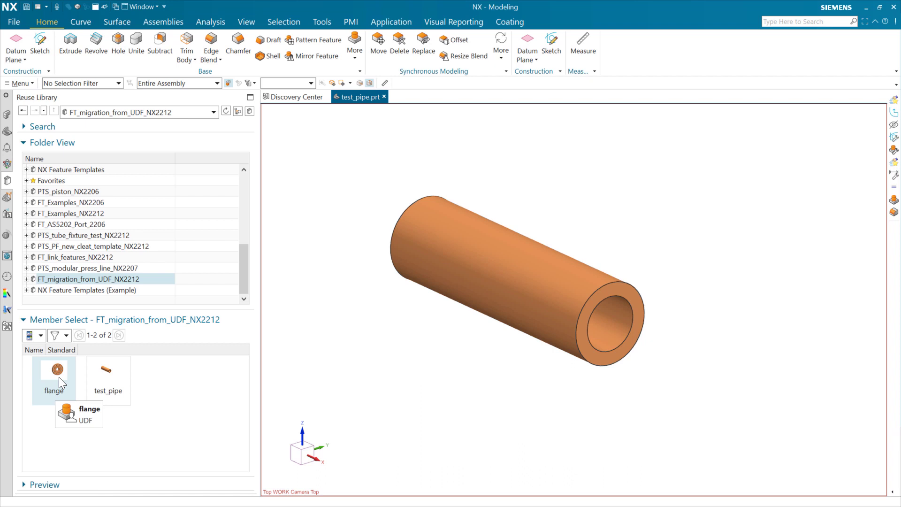
drag(59, 376, 336, 339)
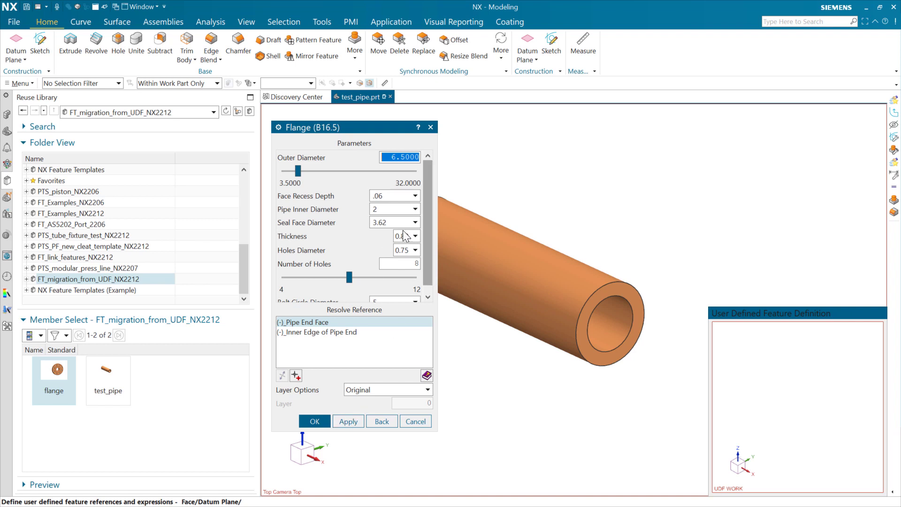
Assign the pipe's end face to Pipe End Face and its inner circular edge to Inner Edge of Pipe End
scroll(431, 224, down, 2)
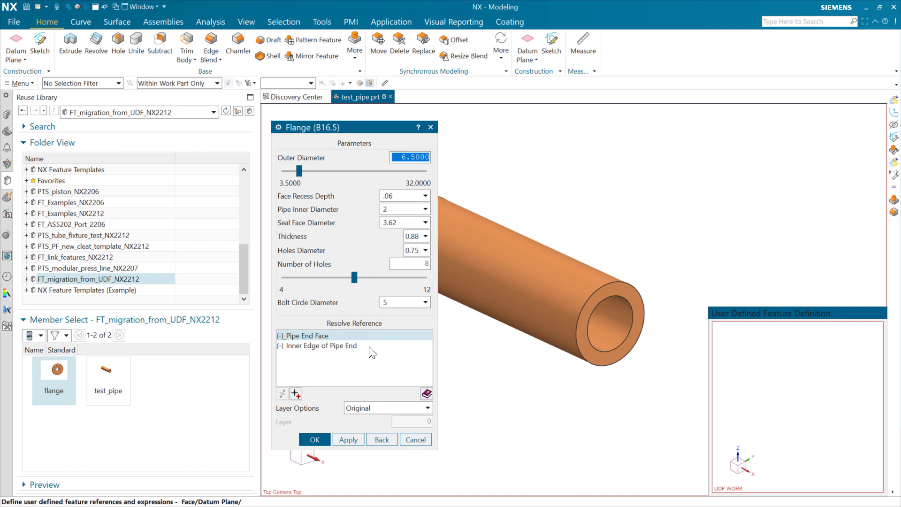
click(775, 393)
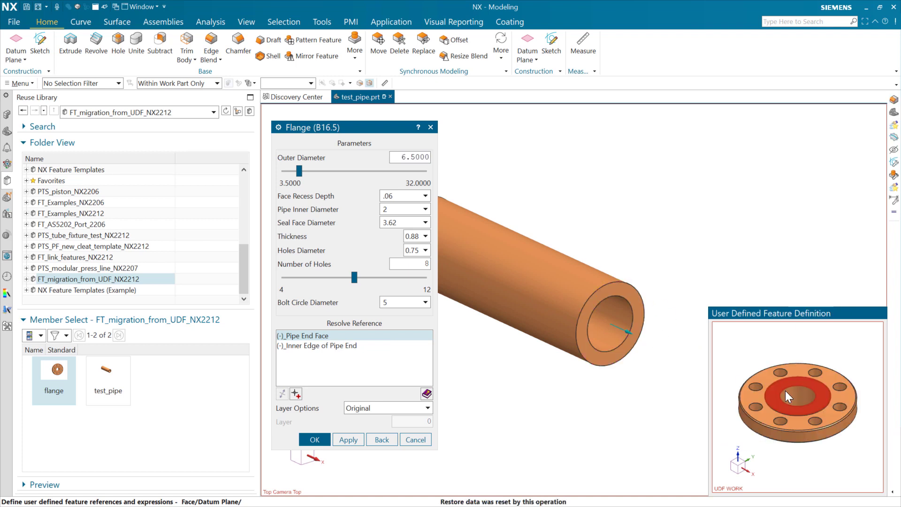
click(621, 288)
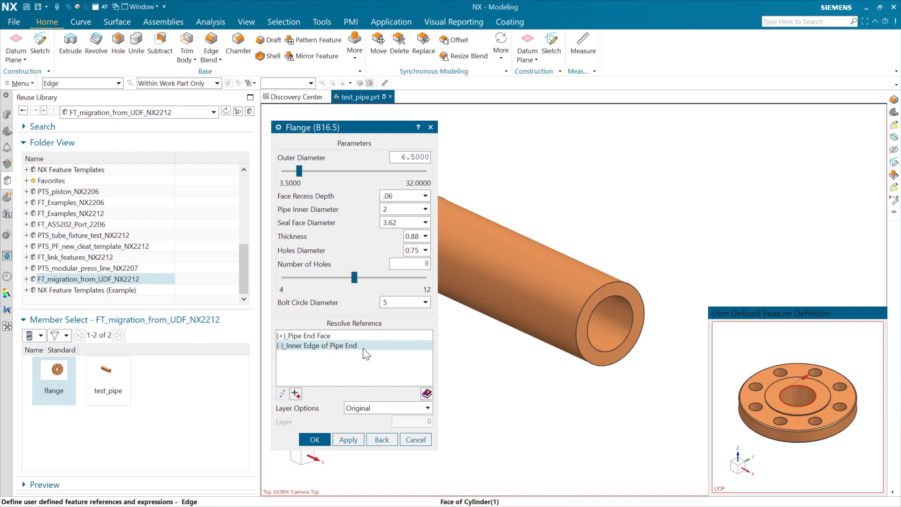
click(629, 328)
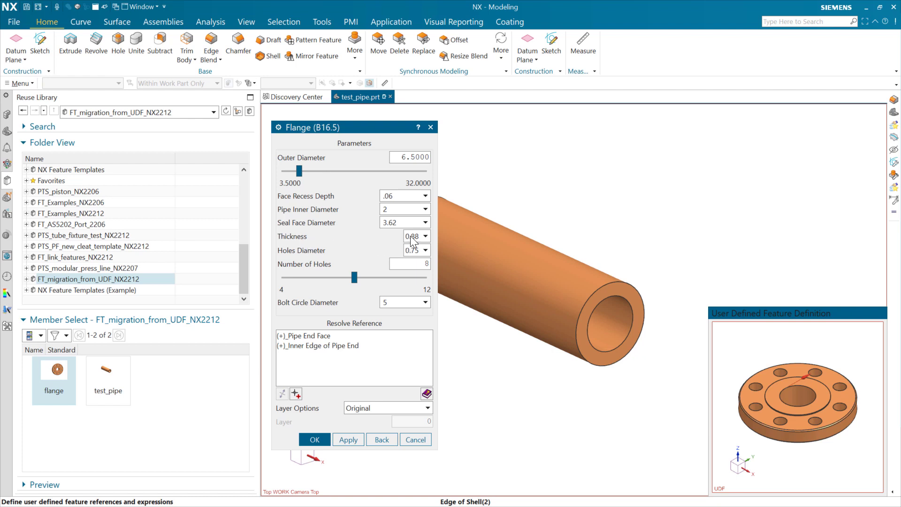
Review the Flange dropdowns, keeping Thickness at 0.88 and Holes Diameter at 0.75
click(426, 236)
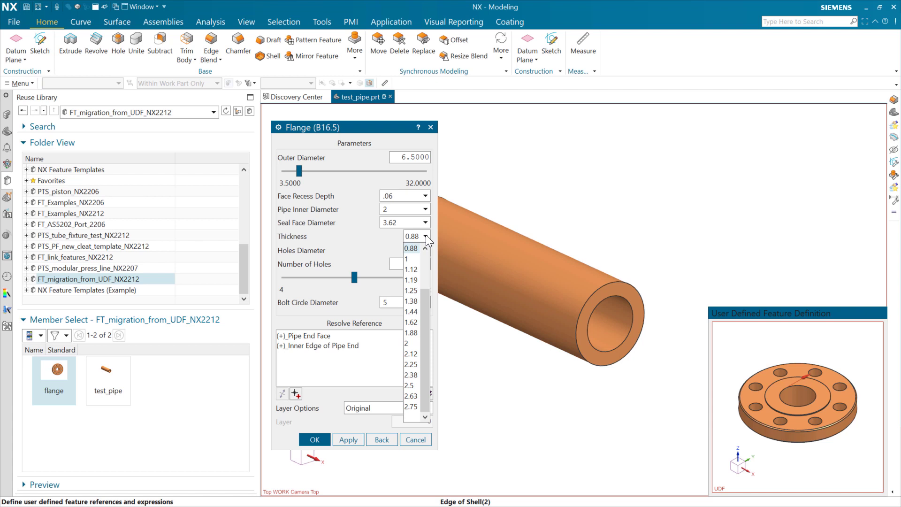
click(426, 236)
click(426, 250)
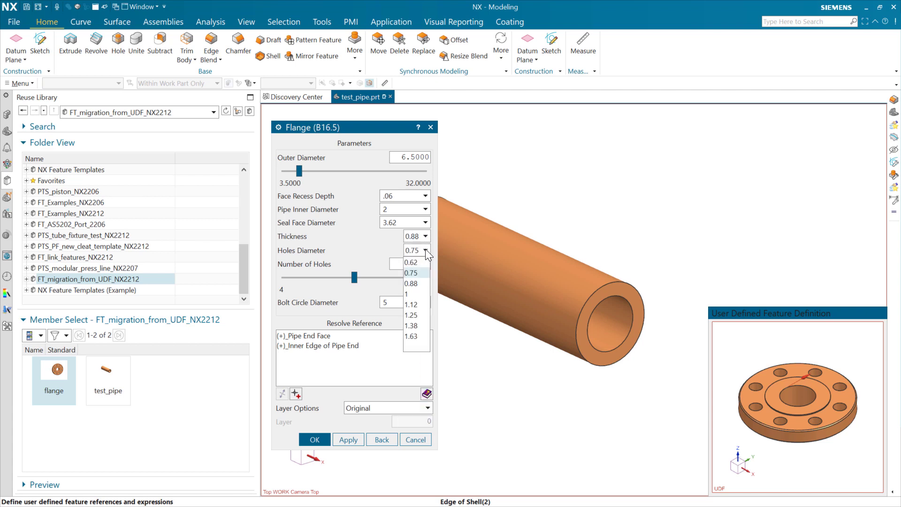
click(425, 251)
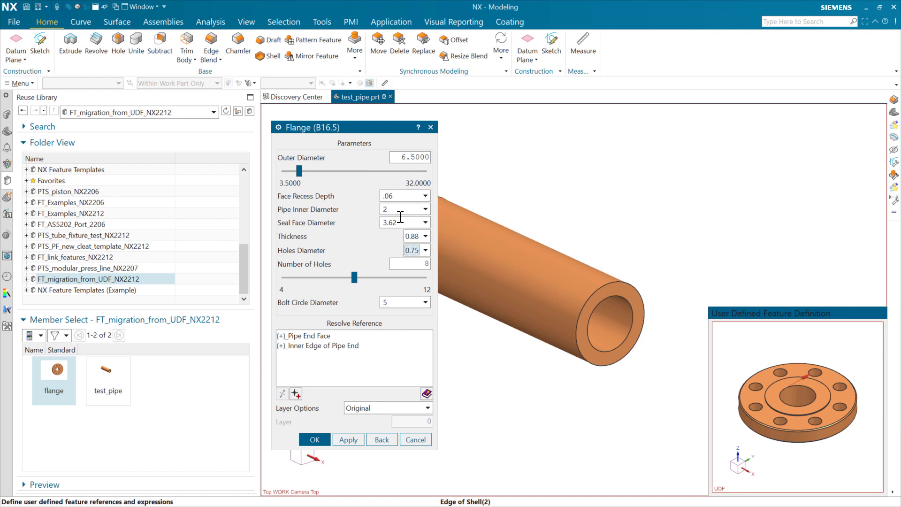
click(426, 238)
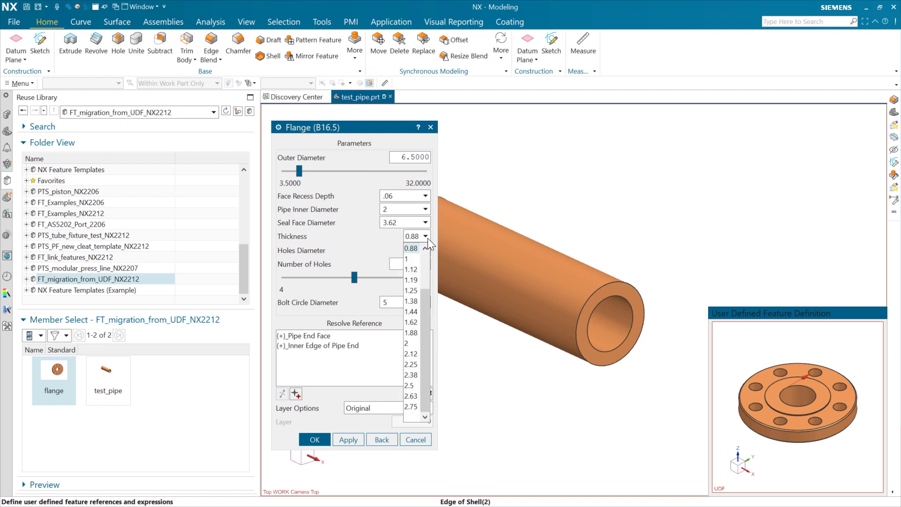
click(427, 238)
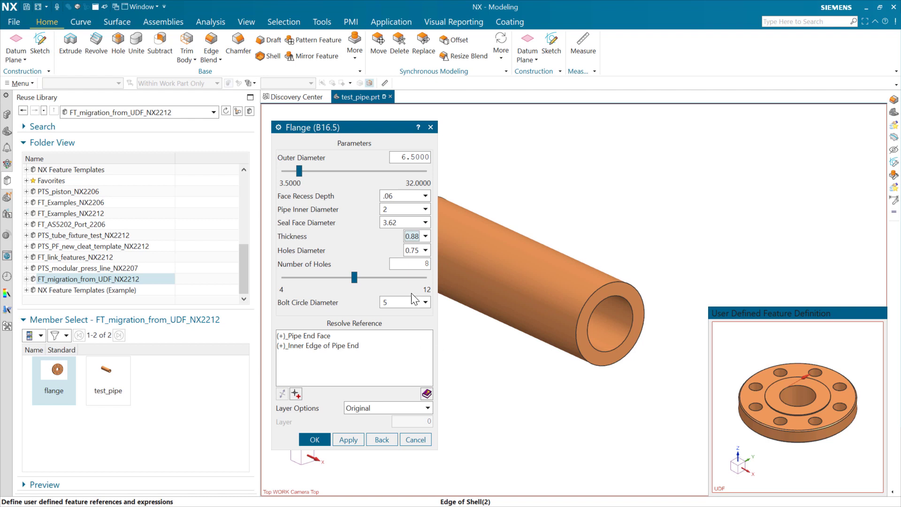
Add the flange, inspect it by orbiting and reopening its dialog, then undo the placement
click(315, 437)
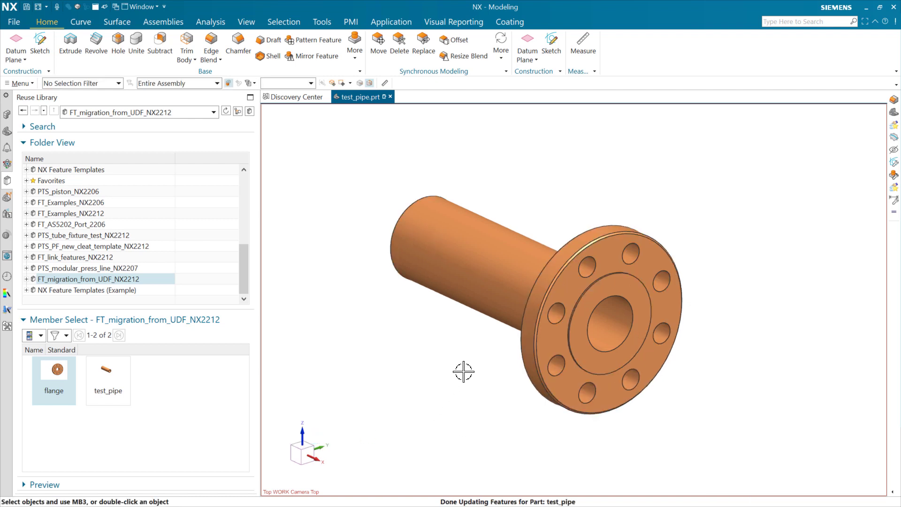
mouse_move(463, 371)
middle_down()
mouse_move(437, 359)
mouse_move(469, 371)
middle_up()
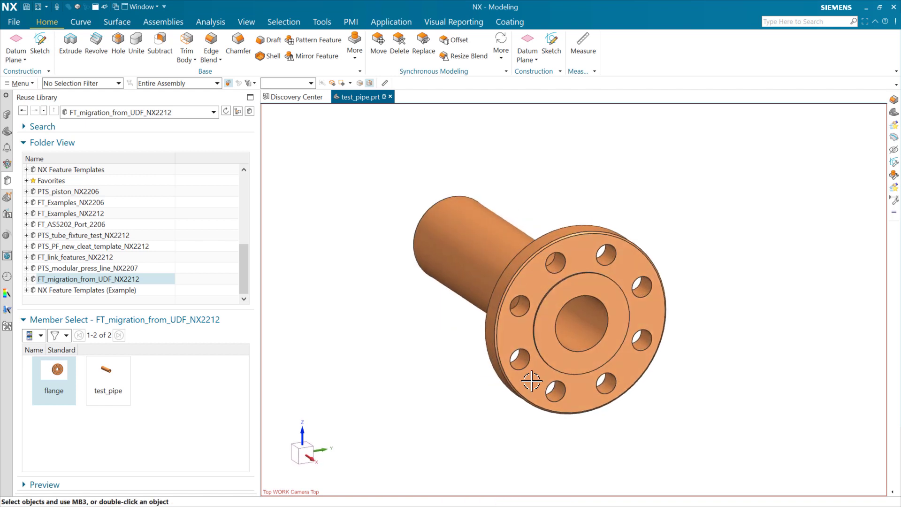
double_click(525, 383)
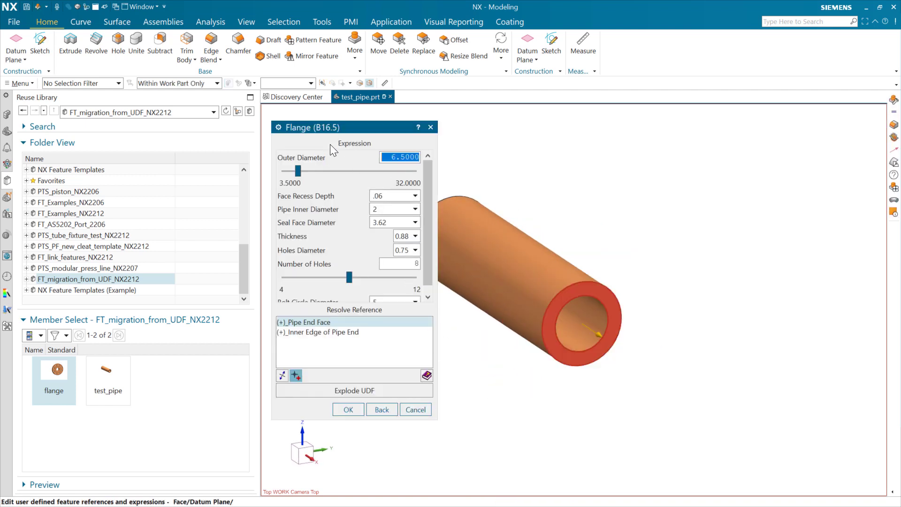
scroll(427, 244, down, 1)
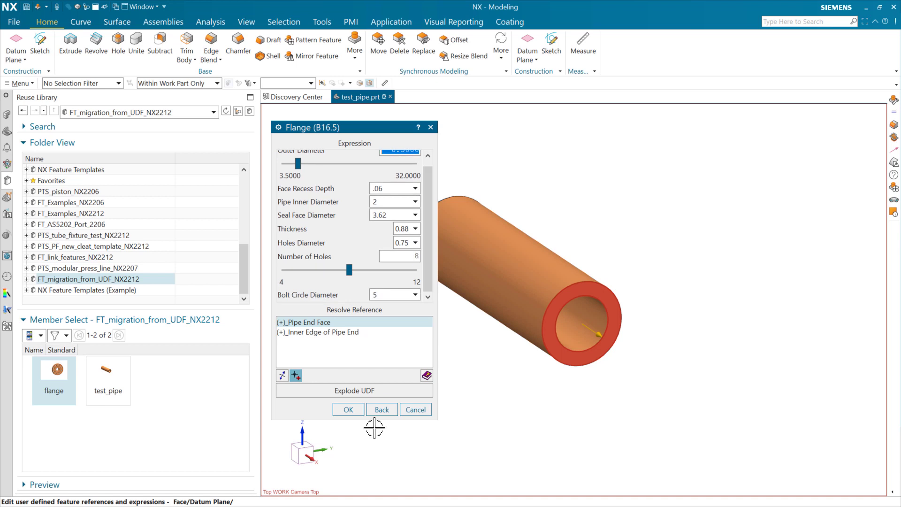
click(416, 410)
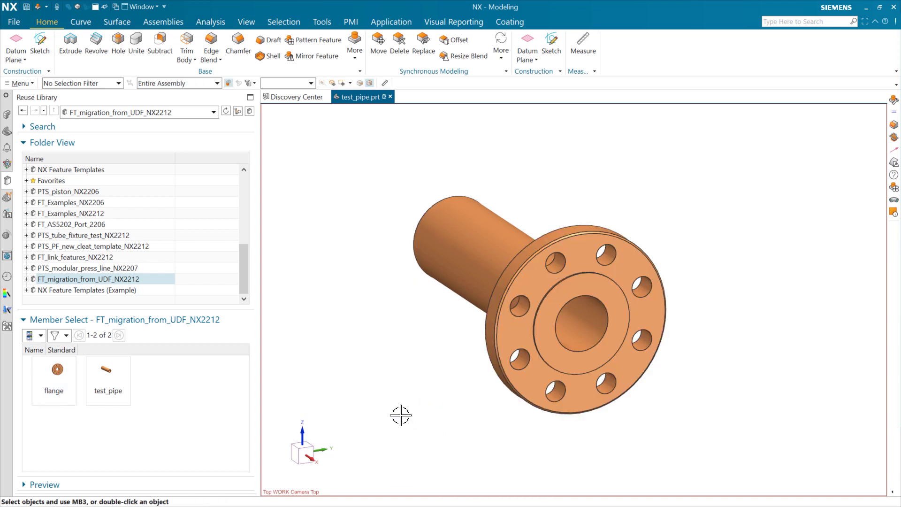
key(ctrl+z)
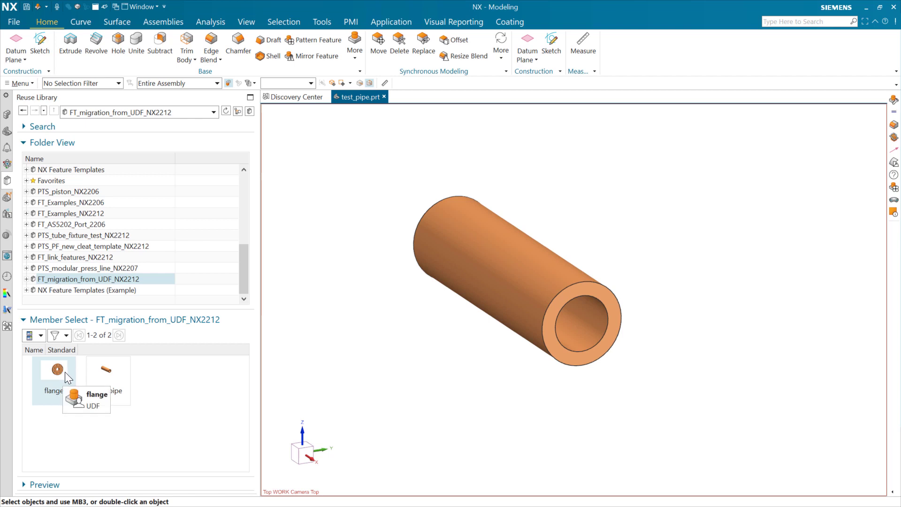
Start Feature Template > Define from Menu > Tools > Parts and Features
click(21, 82)
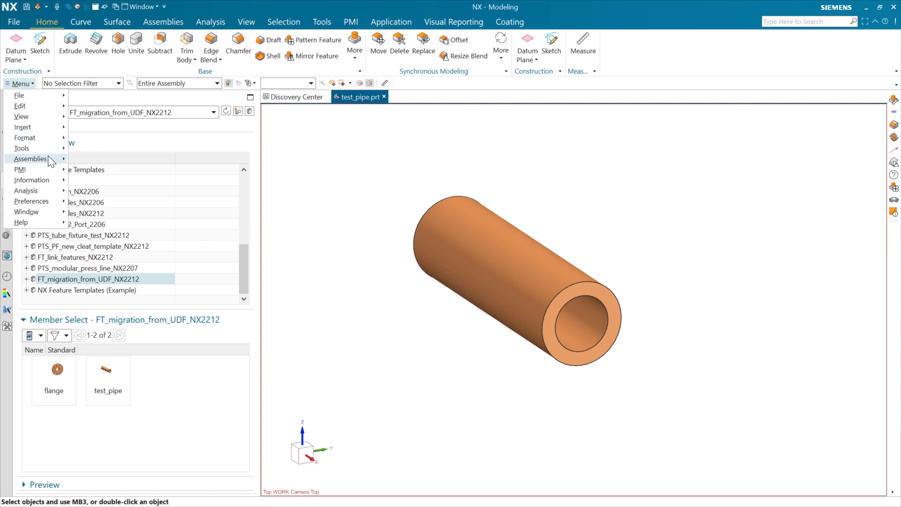
mouse_move(49, 149)
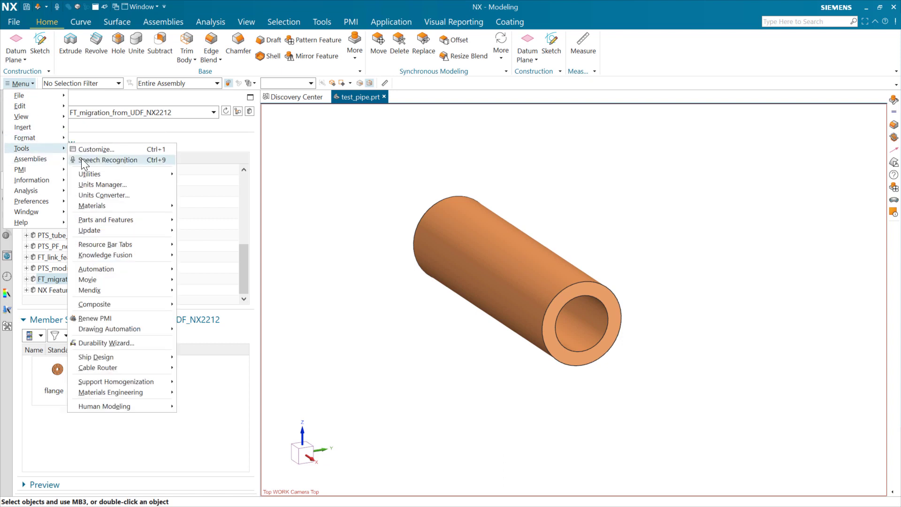
mouse_move(141, 220)
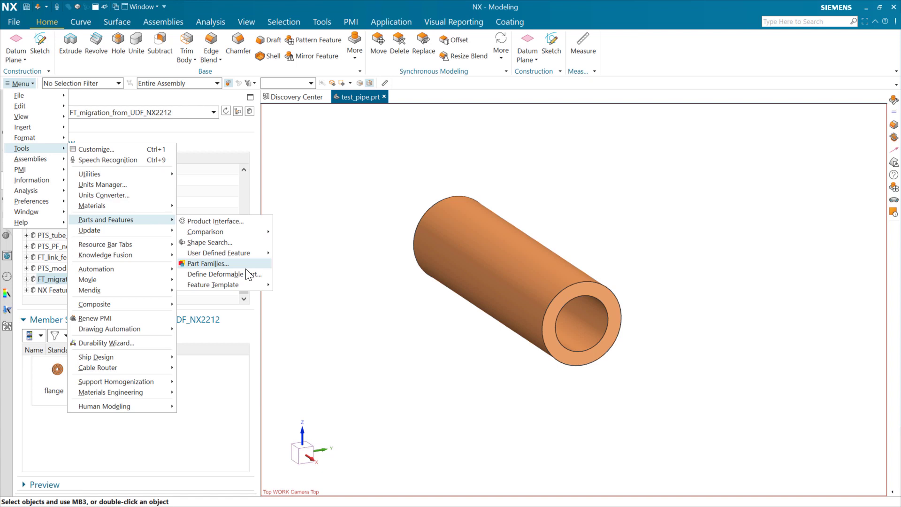
mouse_move(252, 286)
click(305, 287)
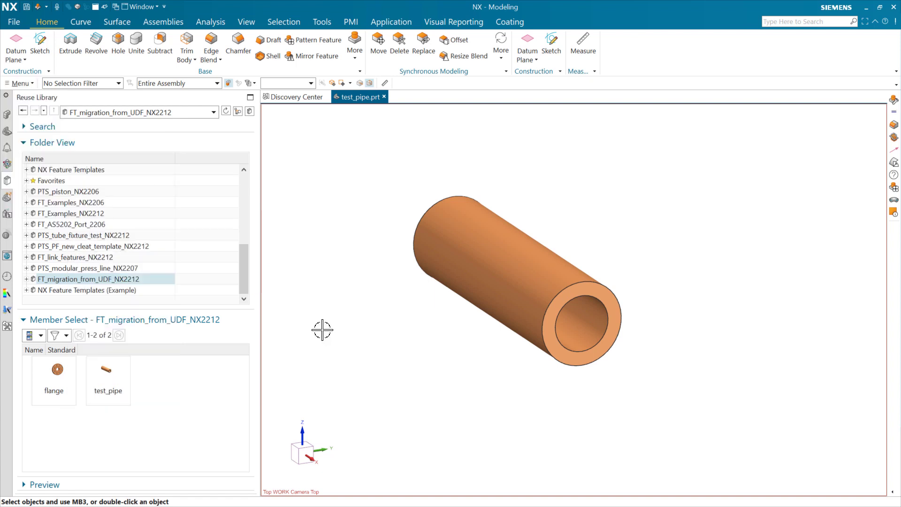
Open flange.prt in a new tab from the flange library tile's context menu
right_click(56, 372)
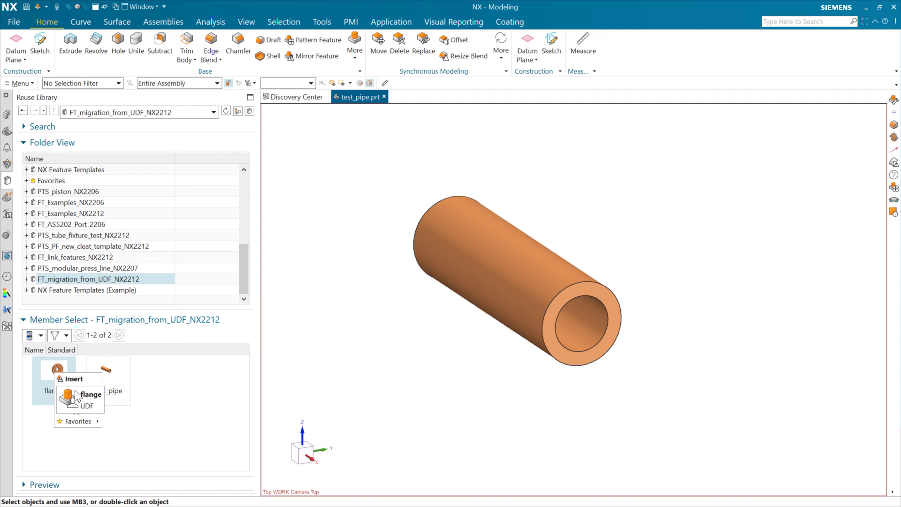
key(Escape)
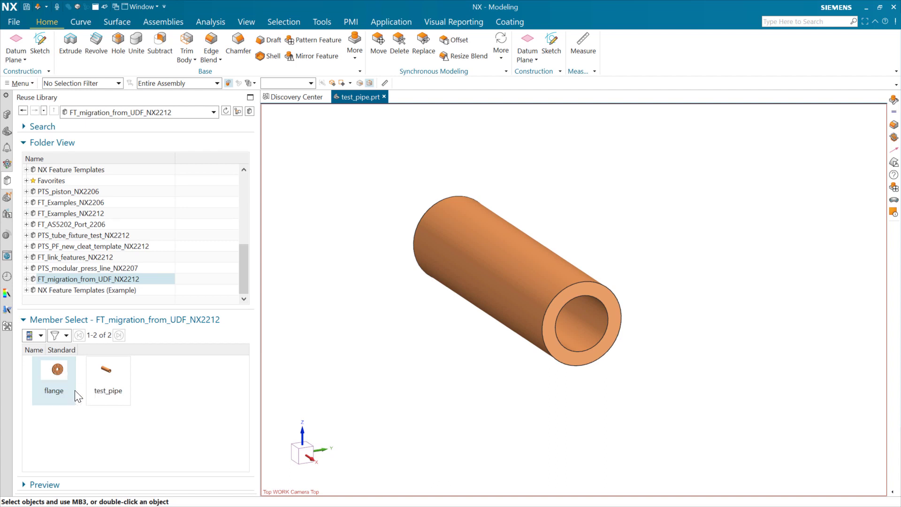
right_click(60, 376)
click(81, 393)
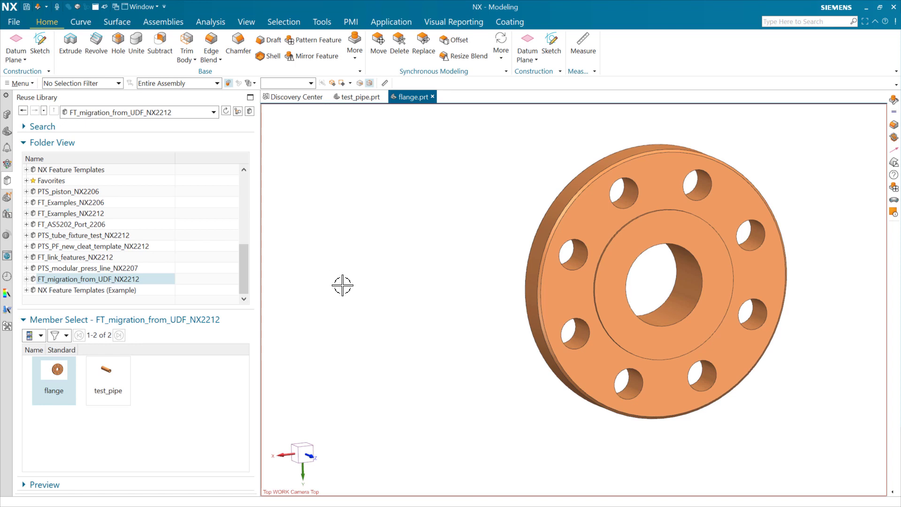
click(32, 80)
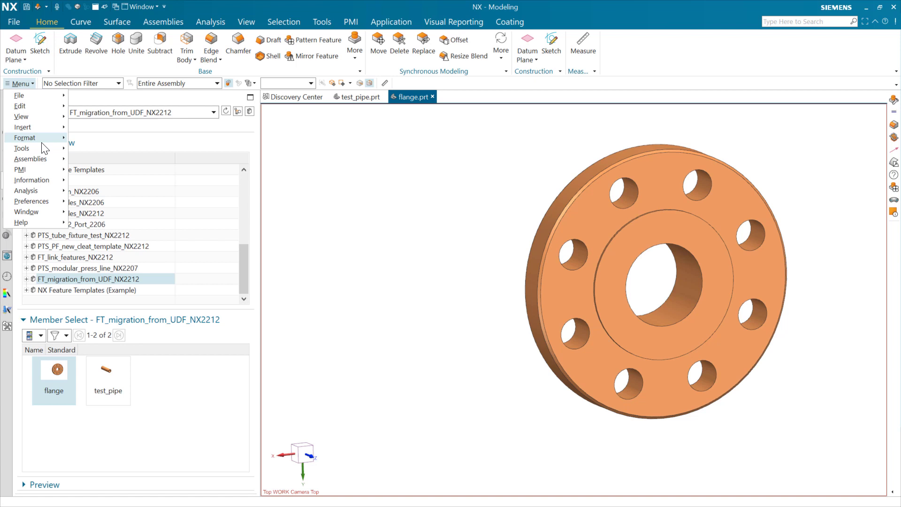
mouse_move(47, 149)
mouse_move(164, 220)
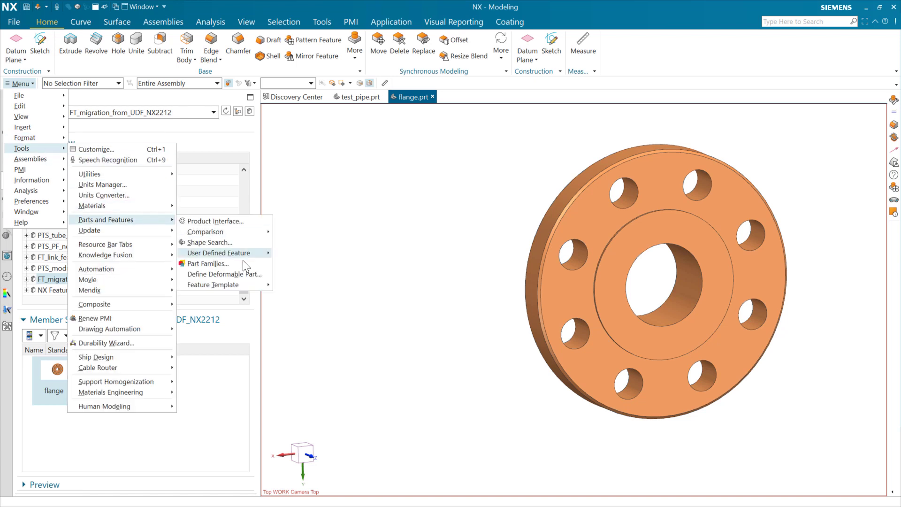
mouse_move(240, 286)
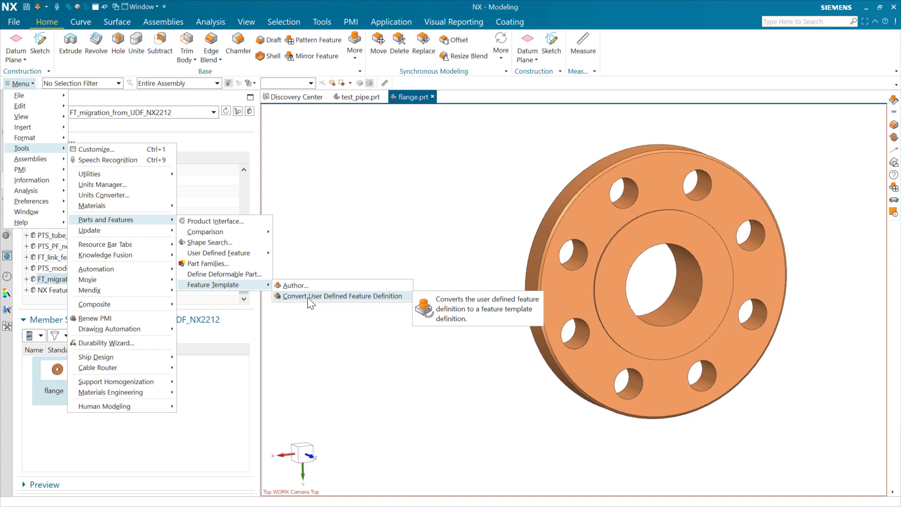
click(392, 296)
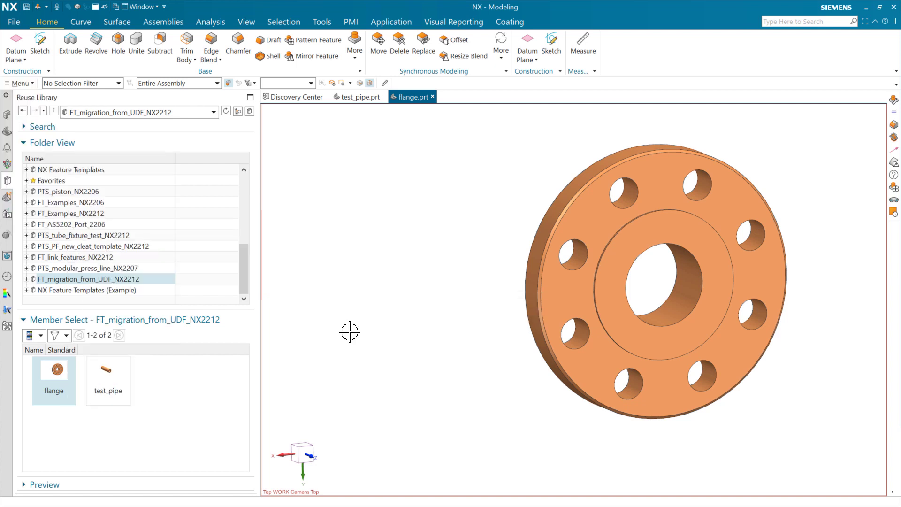
click(7, 132)
click(109, 374)
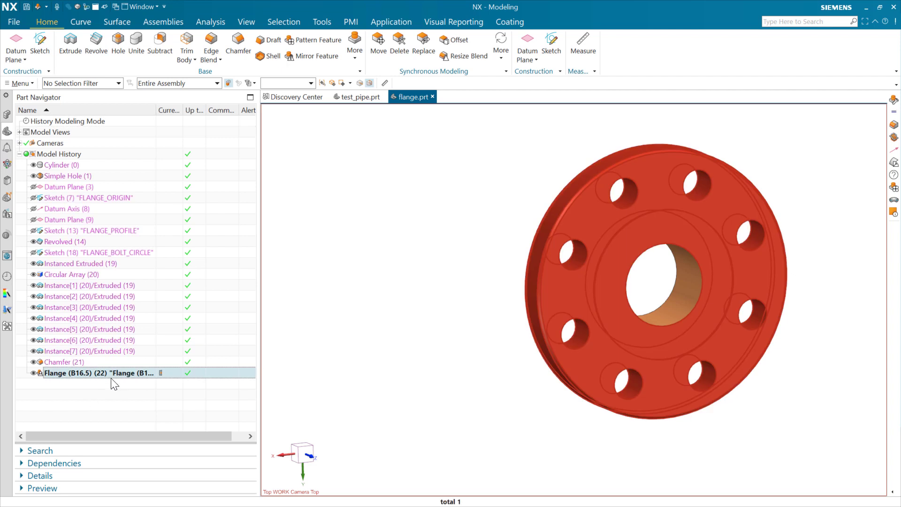
click(115, 373)
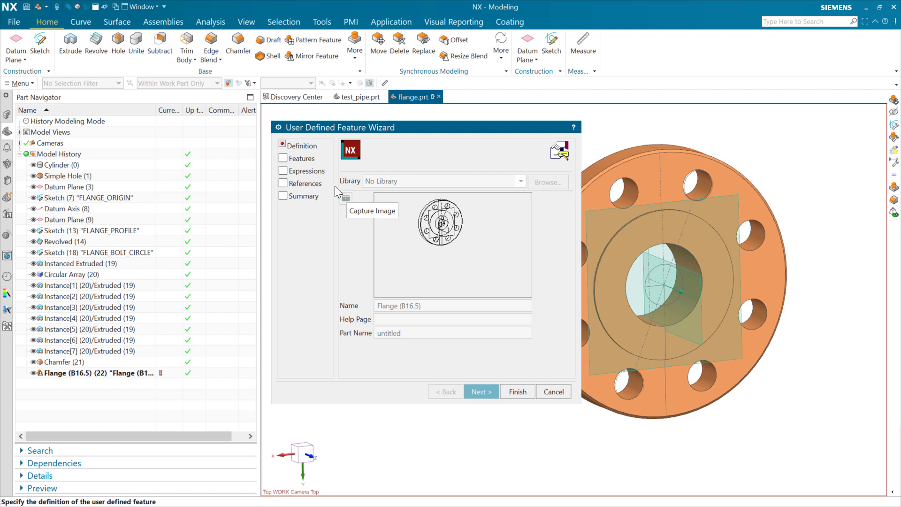
click(293, 158)
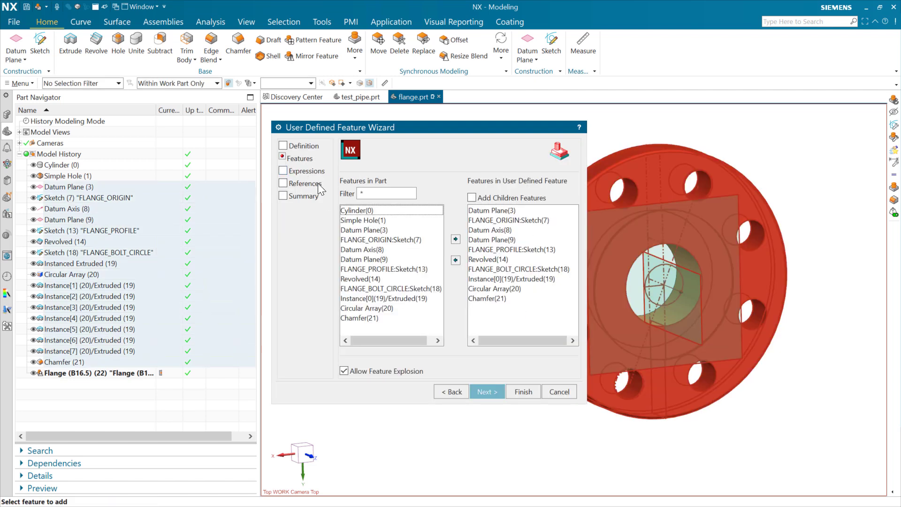
click(306, 171)
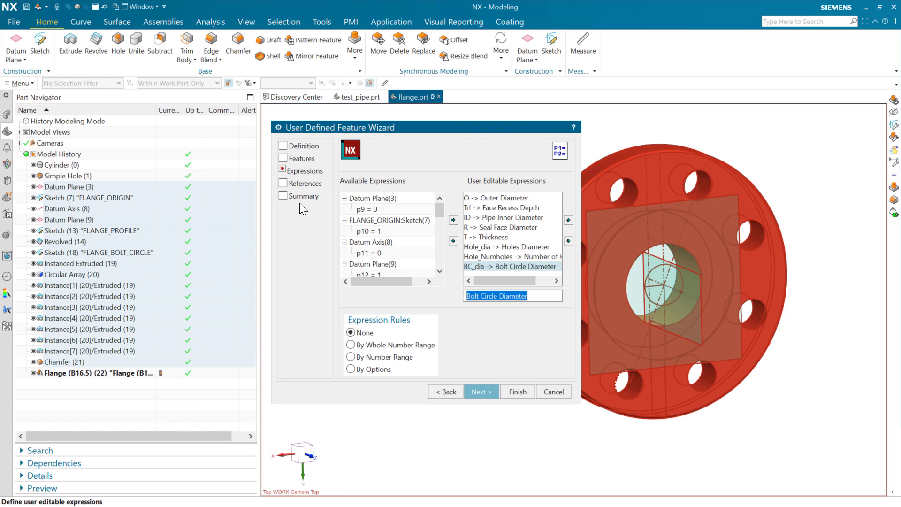
click(551, 396)
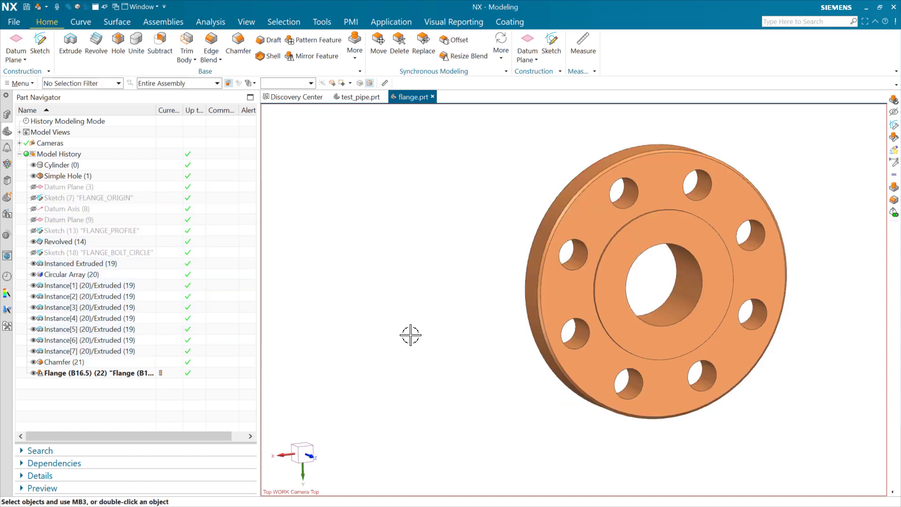
click(127, 373)
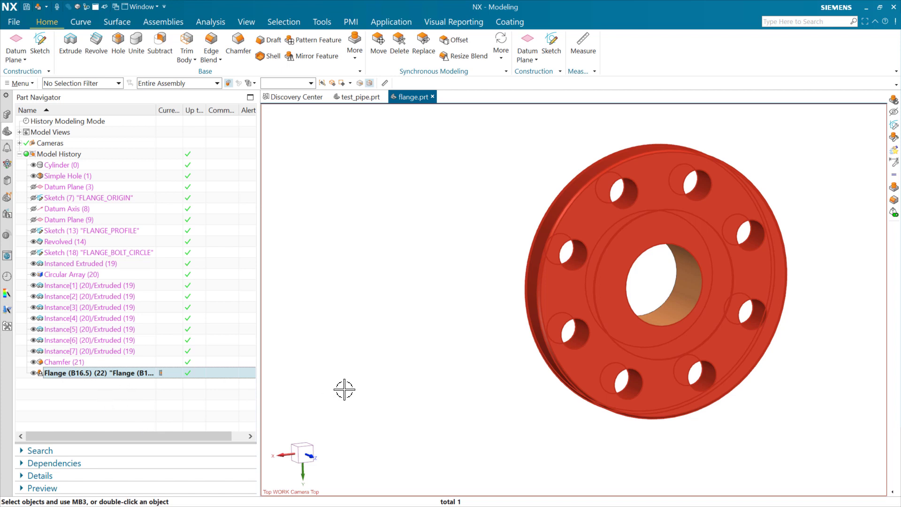
key(Escape)
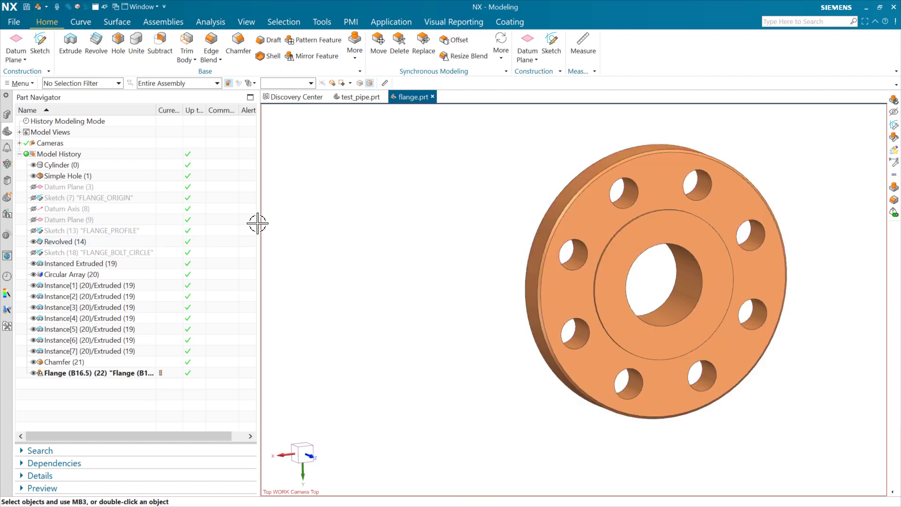
Open the FT_migration_from_UDF_NX2212 library folder in File Explorer
click(7, 181)
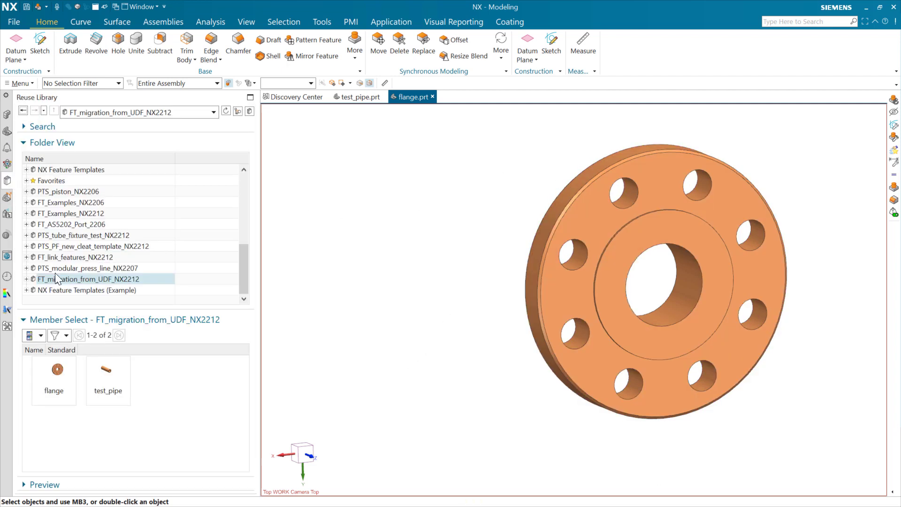
right_click(122, 277)
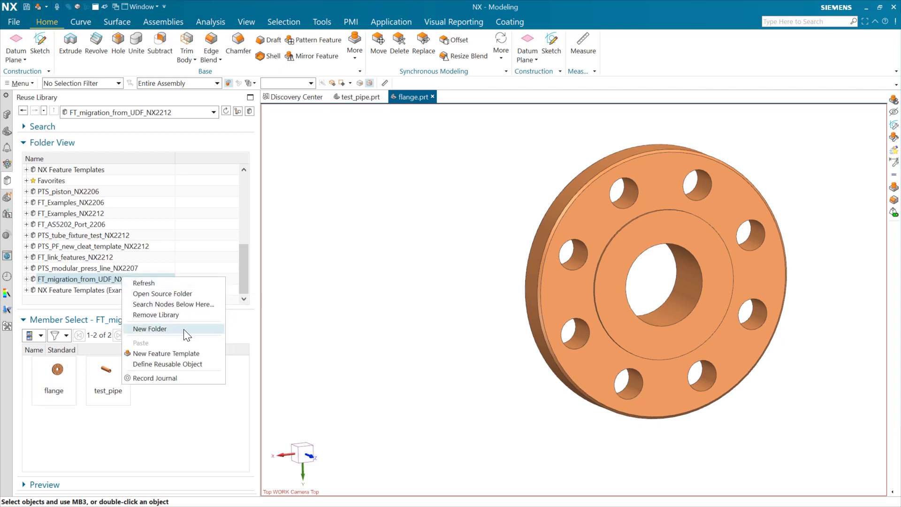
click(184, 293)
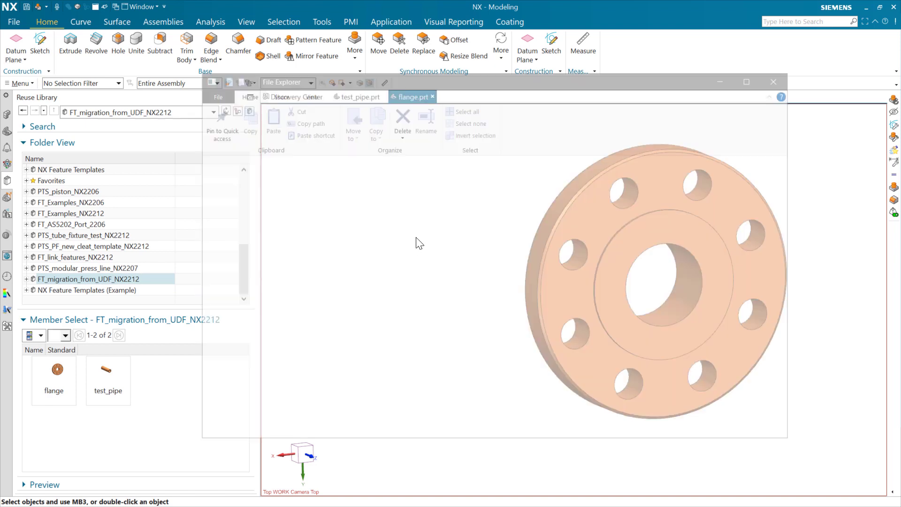
Duplicate flange.prt and rename the copy to flange_FT.prt
click(368, 204)
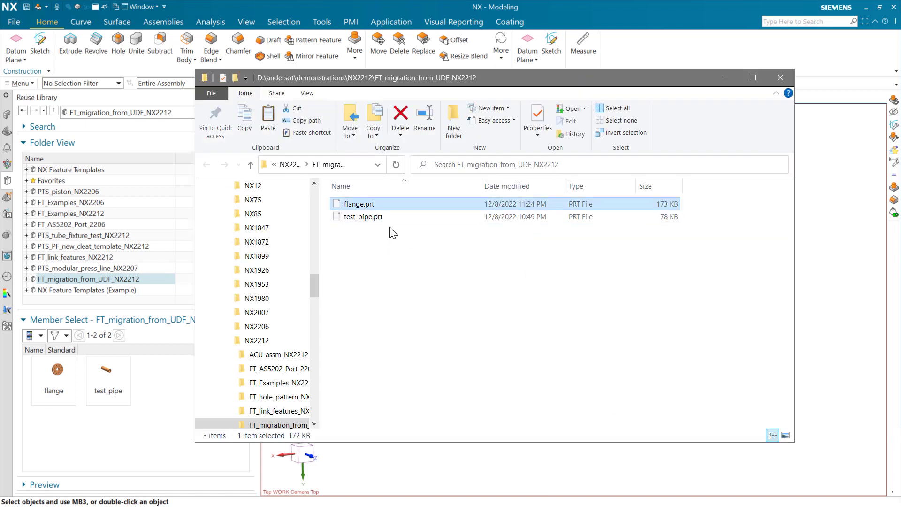
key(ctrl+c)
key(ctrl+v)
click(382, 207)
click(383, 203)
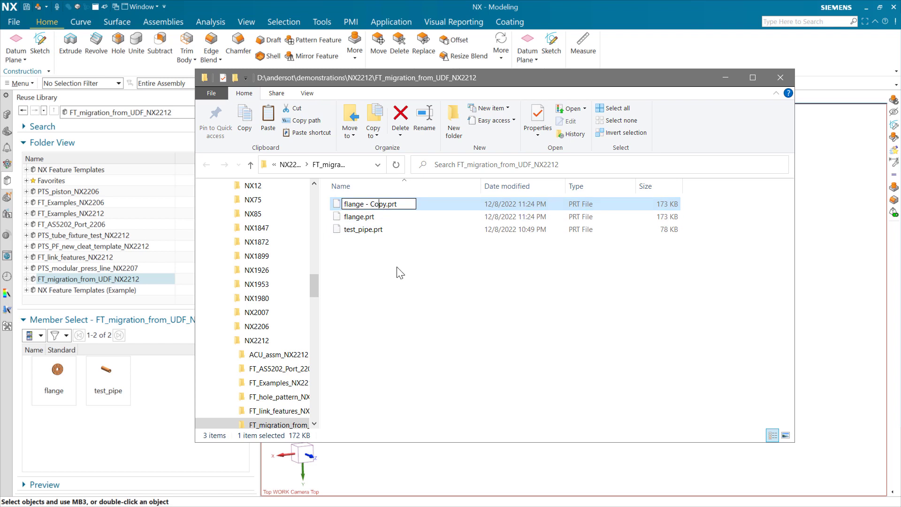
key(BackSpace)
key(BackSpace)
key(BackSpace)
key(BackSpace)
key(BackSpace)
text(_FT)
key(Delete)
key(Delete)
key(Return)
click(398, 272)
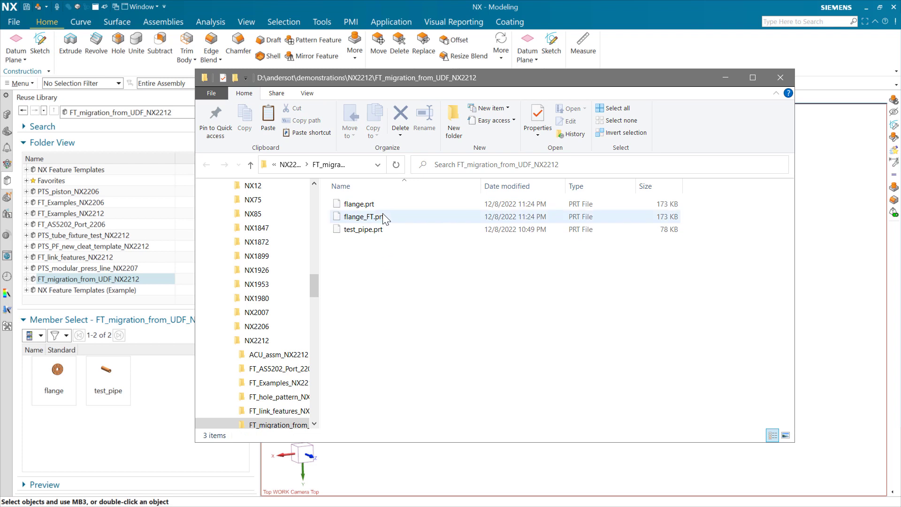
Refresh the FT_migration_from_UDF_NX2212 library folder and close the flange.prt tab
click(72, 284)
right_click(73, 284)
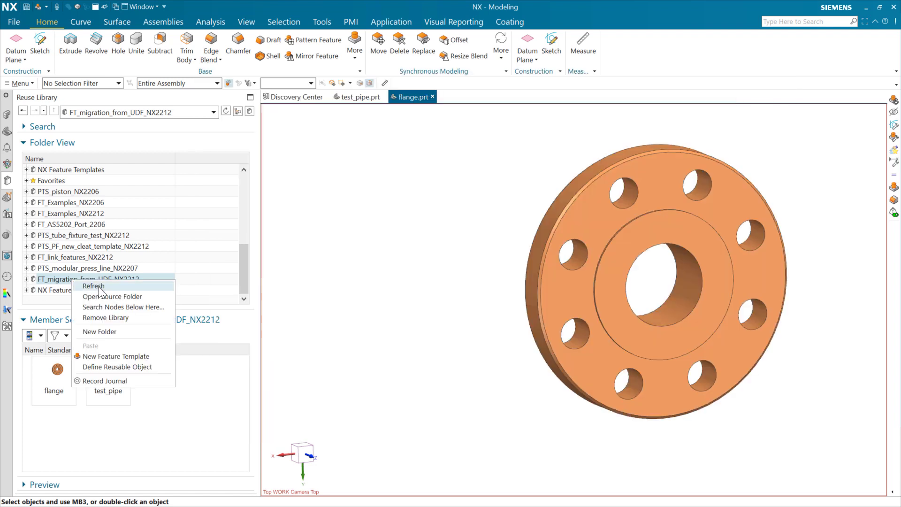
click(89, 289)
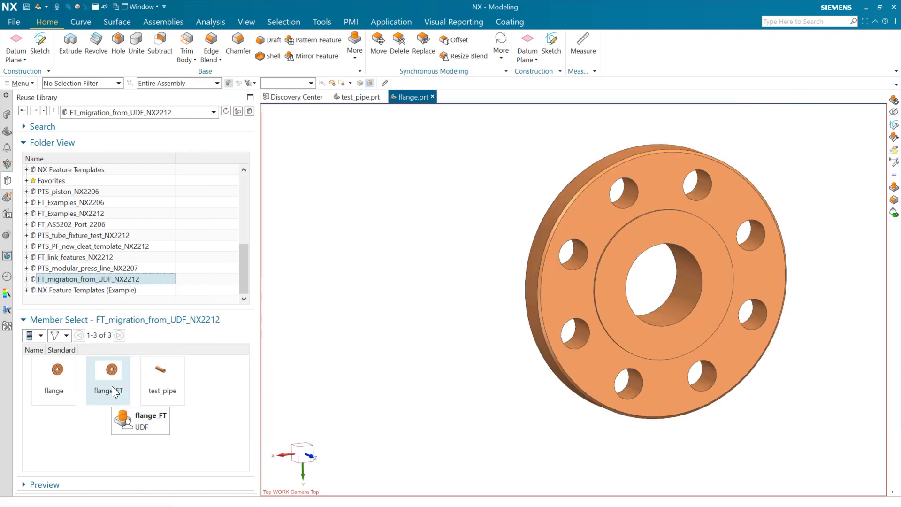
click(433, 97)
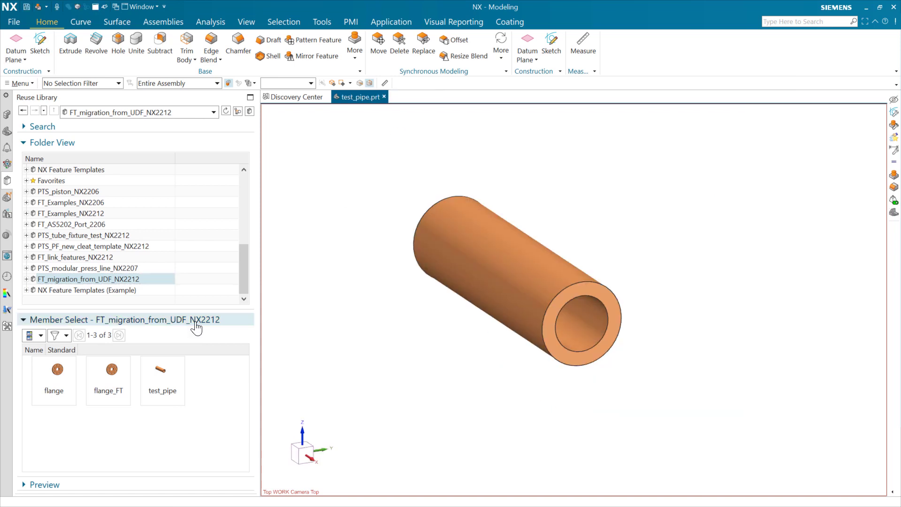
Open flange_FT and inspect its Flange (B16.5) UDF definition in the Part Navigator
right_click(113, 368)
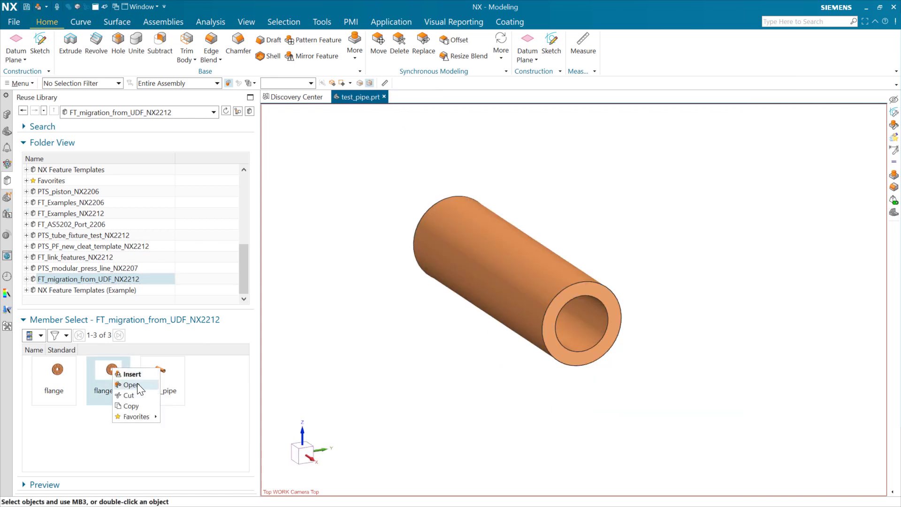
click(132, 385)
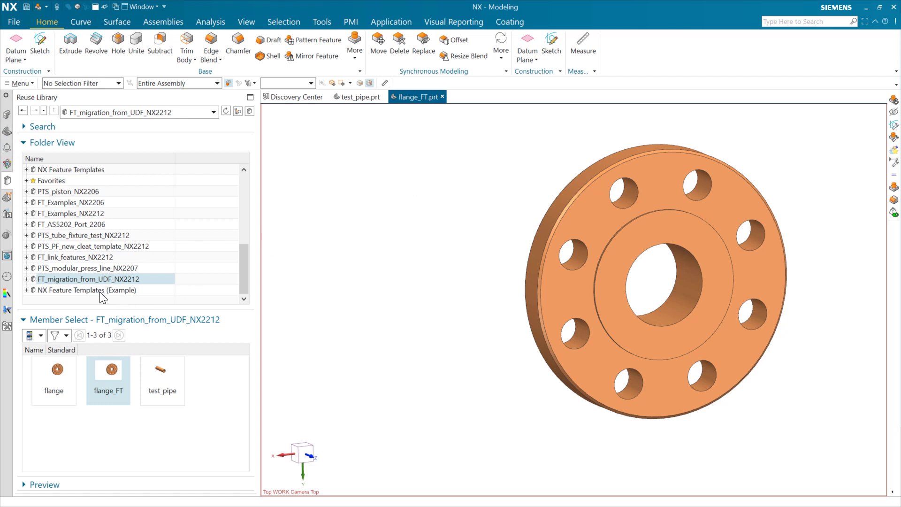
click(6, 131)
double_click(117, 376)
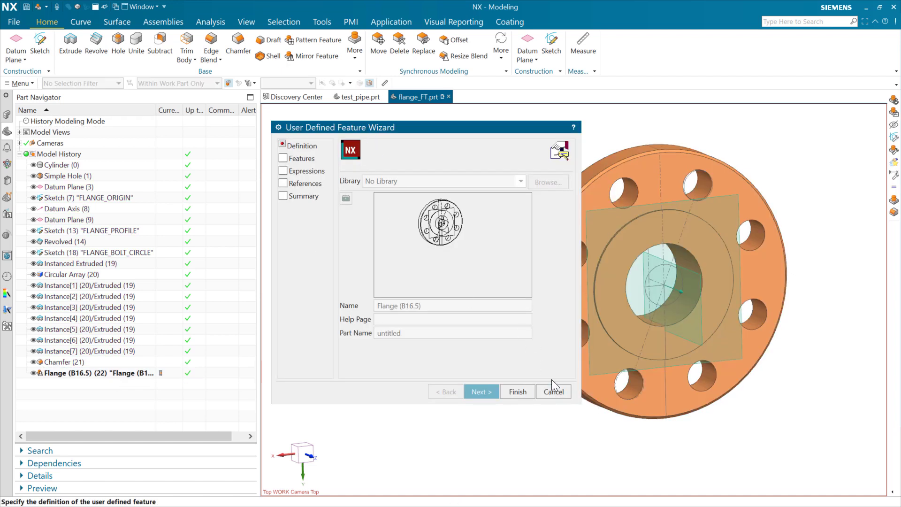
click(555, 391)
Run Feature Template > Convert User Defined Feature Definition on flange_FT
click(18, 83)
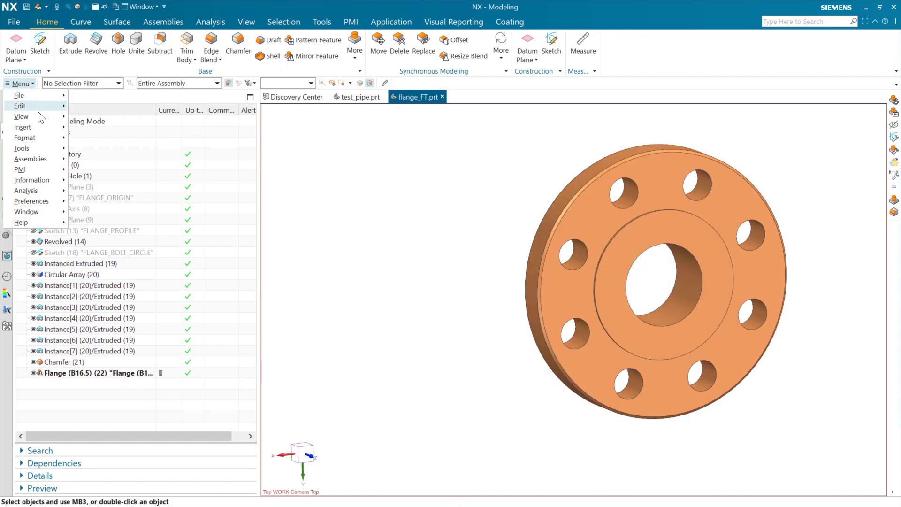
mouse_move(45, 139)
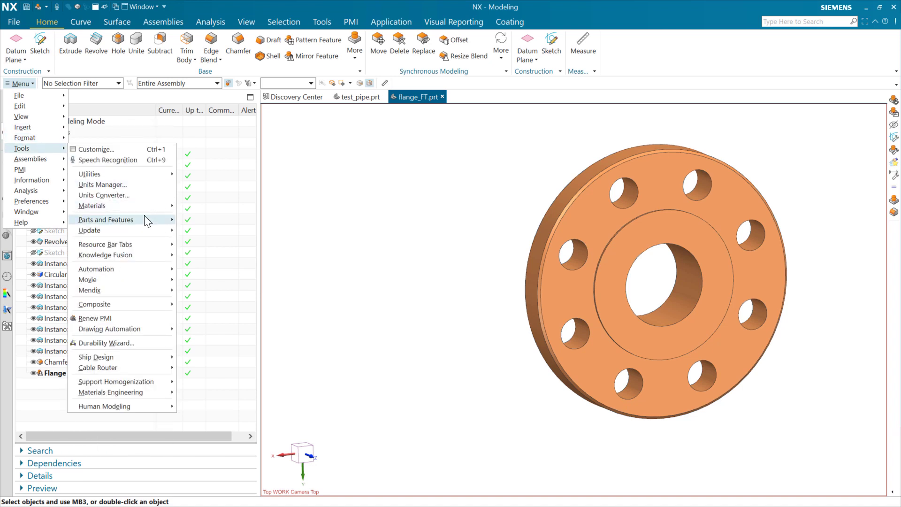
mouse_move(145, 219)
mouse_move(240, 283)
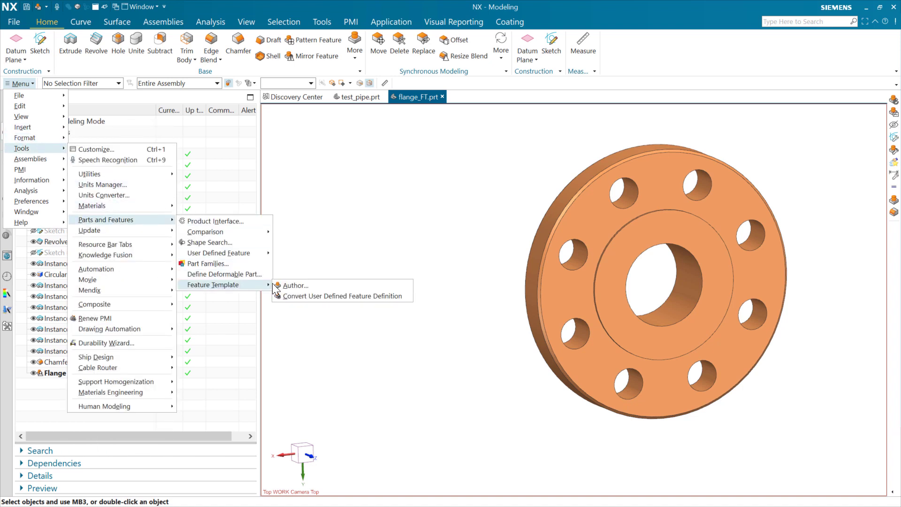
click(339, 298)
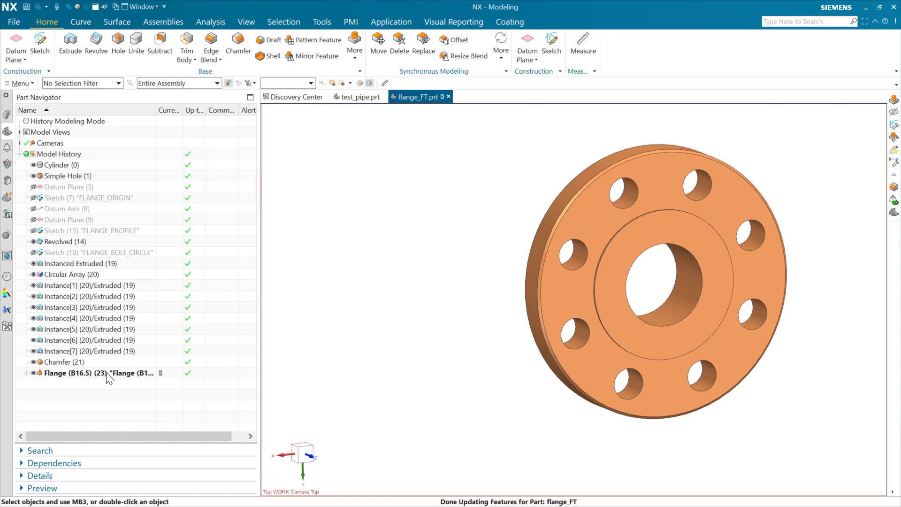
Launch Feature Template Author from the Tools tab to open flange_FT in Template Studio Author
click(312, 23)
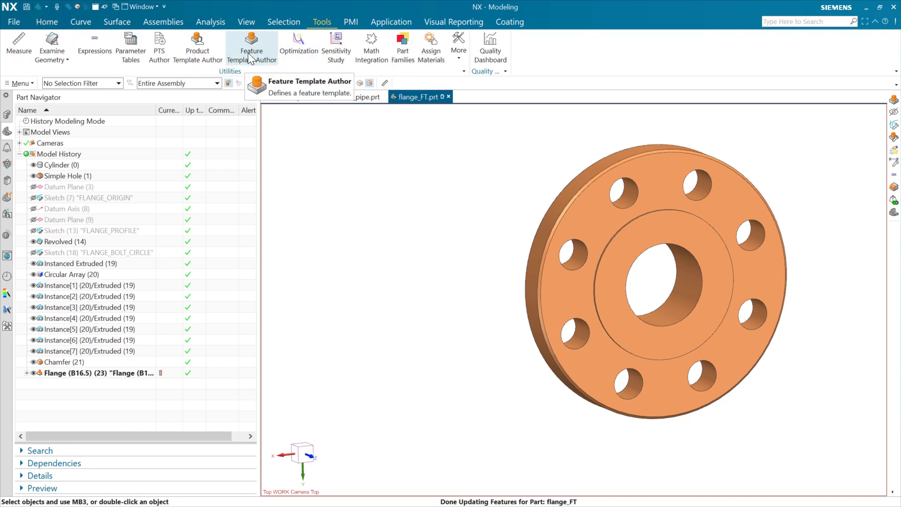
click(249, 51)
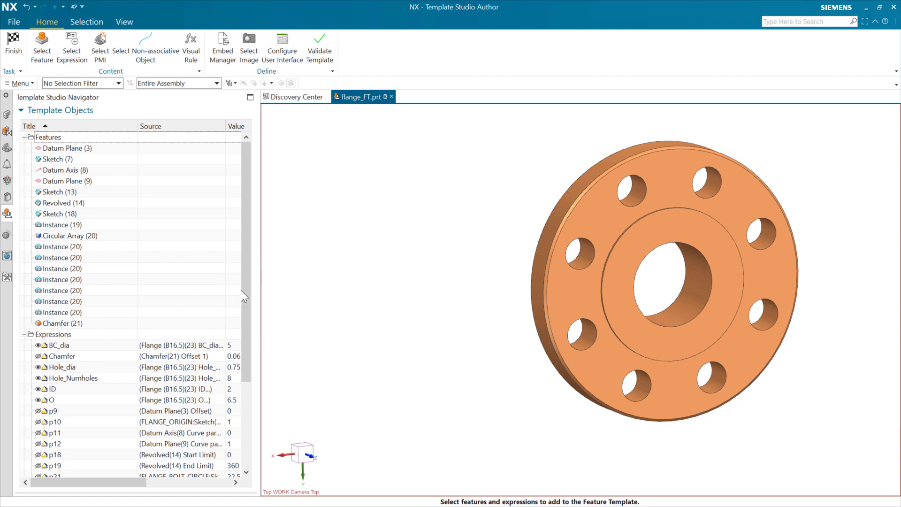
drag(242, 291, 257, 226)
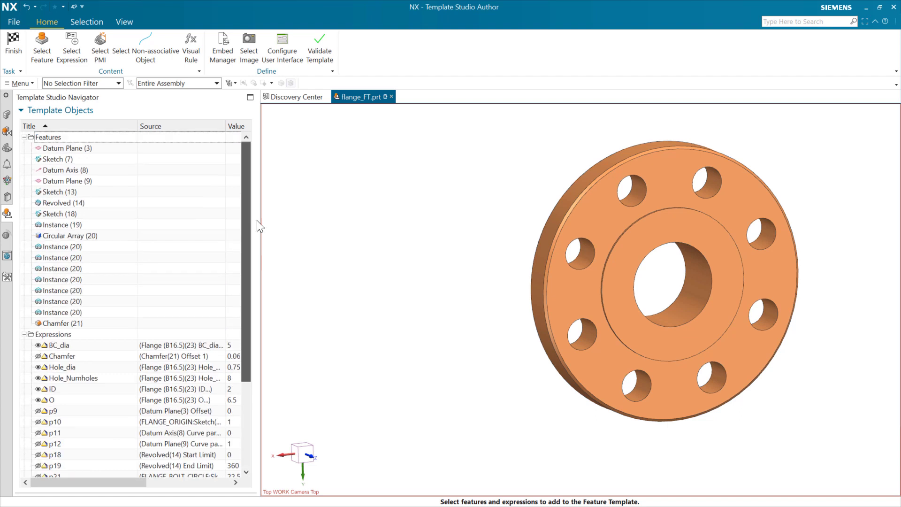
Open Configure User Interface and arrange it beside the Flange (B16.5) preview dialog
click(288, 52)
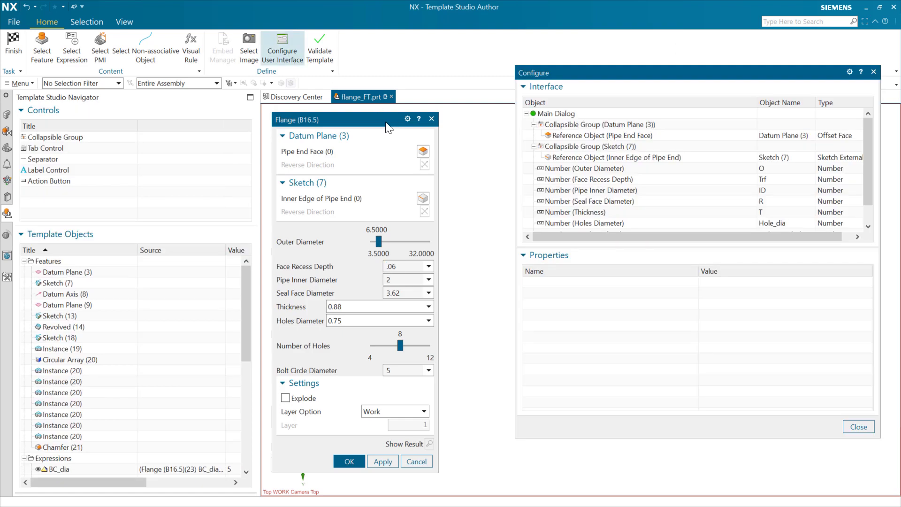
drag(388, 123, 401, 88)
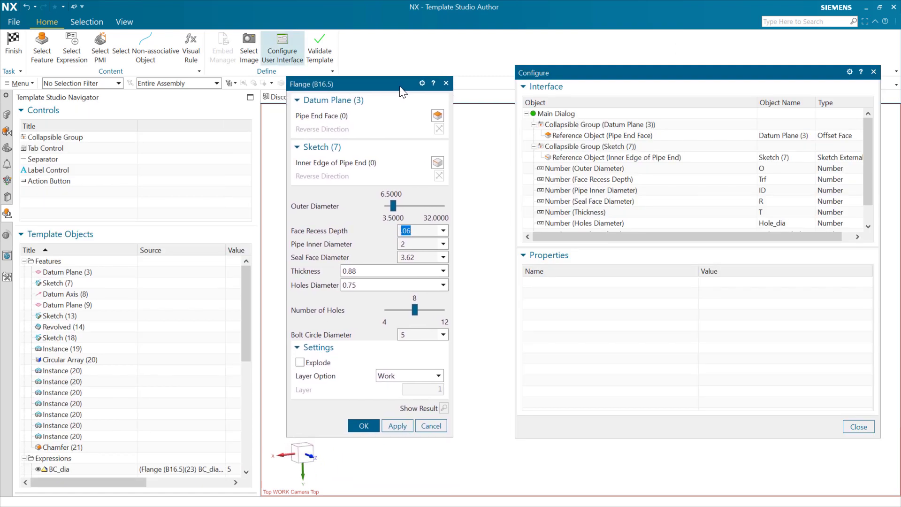
drag(578, 70, 544, 84)
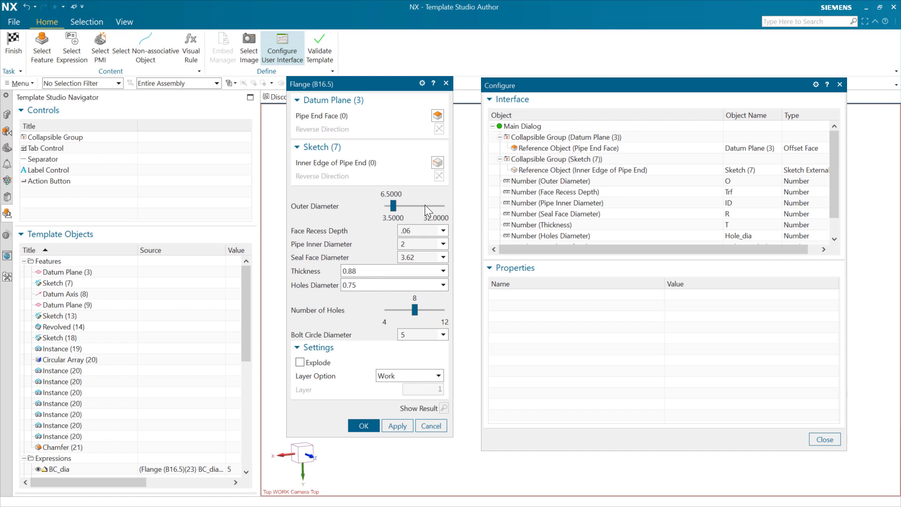
Check the Thickness and Holes Diameter preset lists, then select the Datum Plane (3) group
click(404, 272)
click(404, 273)
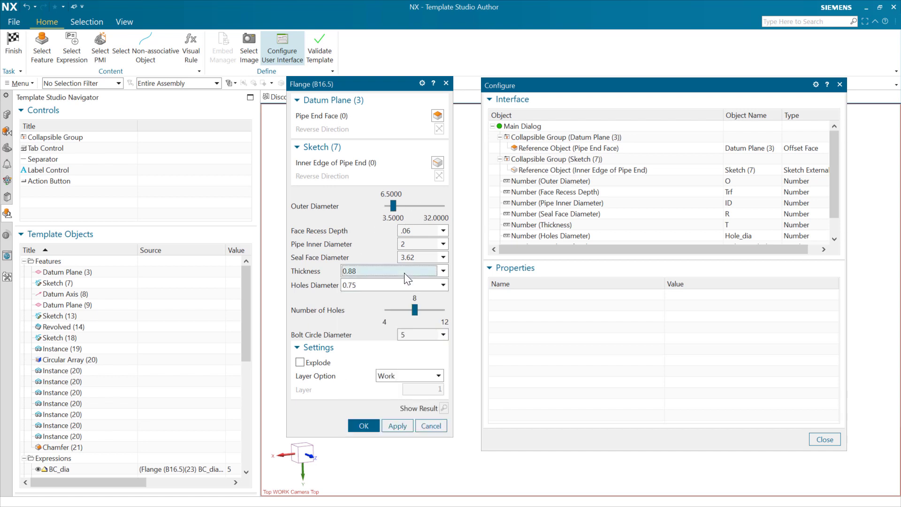
click(402, 285)
click(398, 288)
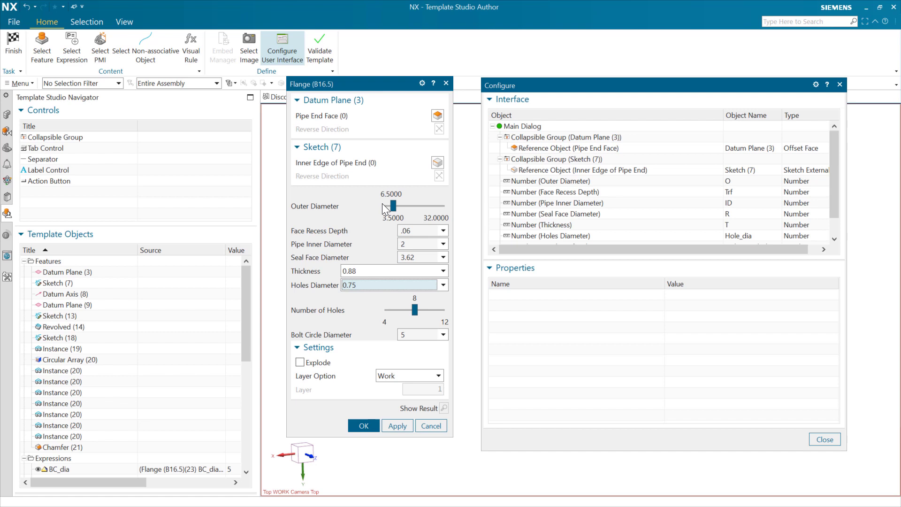
click(611, 138)
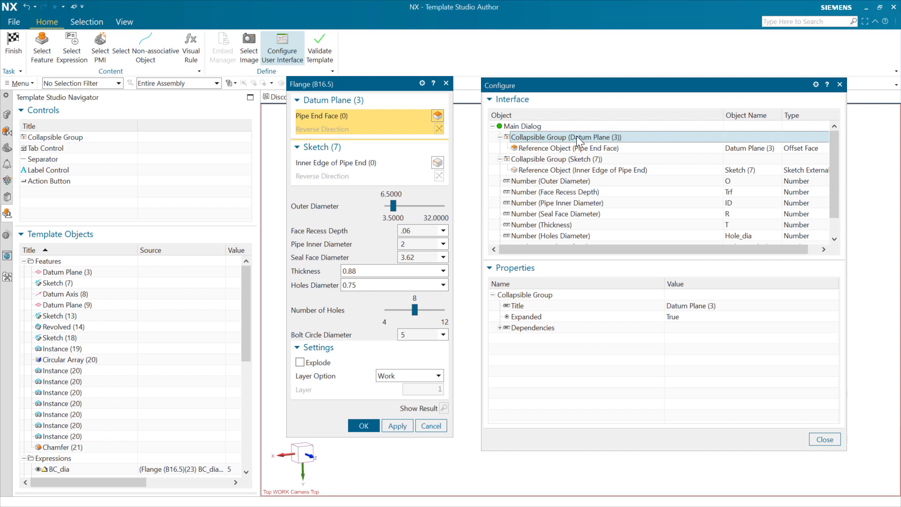
Retitle the Datum Plane (3) group to Flange Parameters and drag Inner Edge of Pipe End into it
double_click(704, 306)
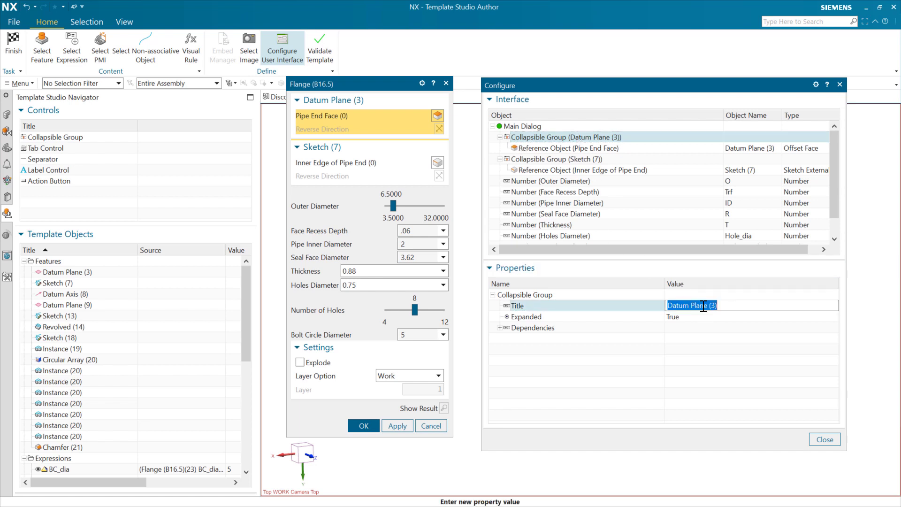
text(Flange Parameters)
key(Return)
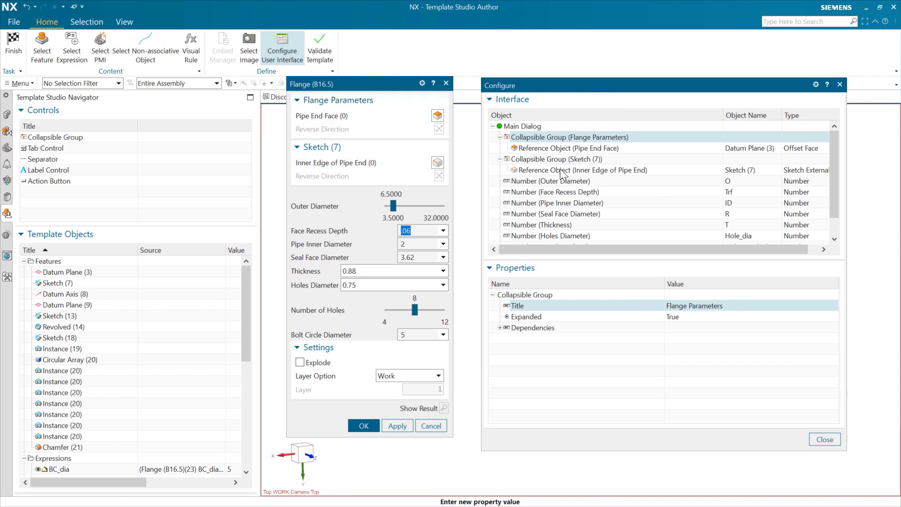
drag(568, 173, 575, 152)
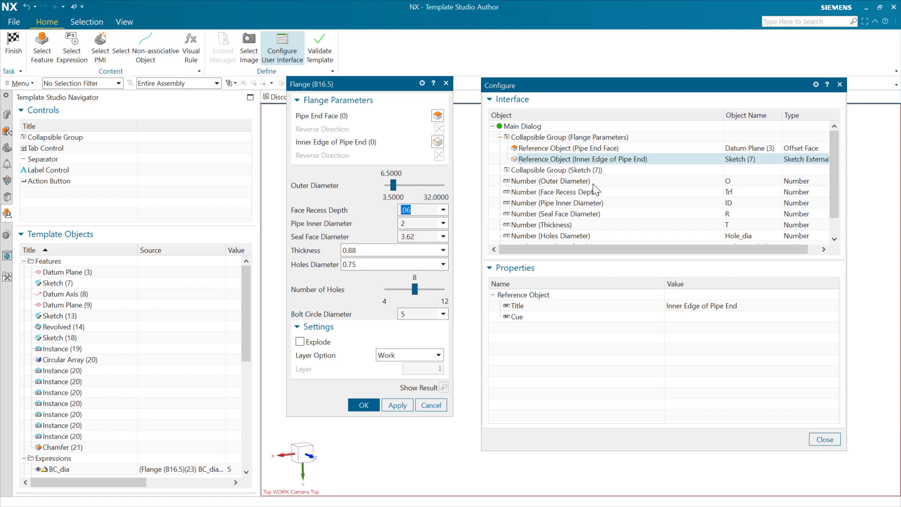
Select the Sketch (7) group and give it the collapsible group control type
click(535, 140)
click(549, 175)
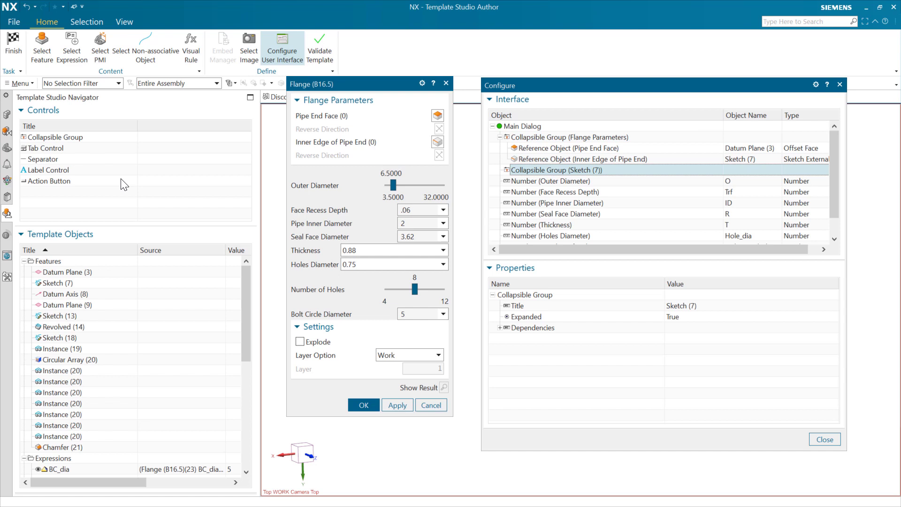
click(76, 138)
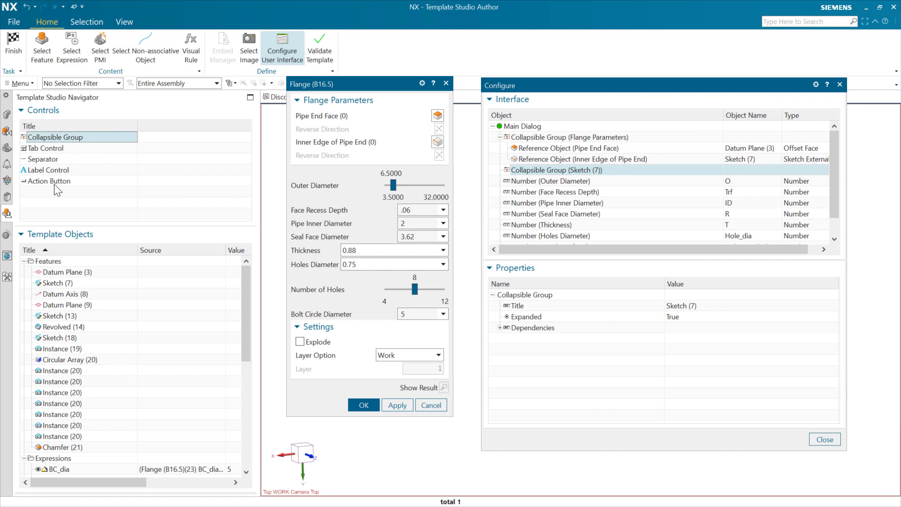
Retitle the Sketch (7) group to Bolt Circle Parameters
click(577, 173)
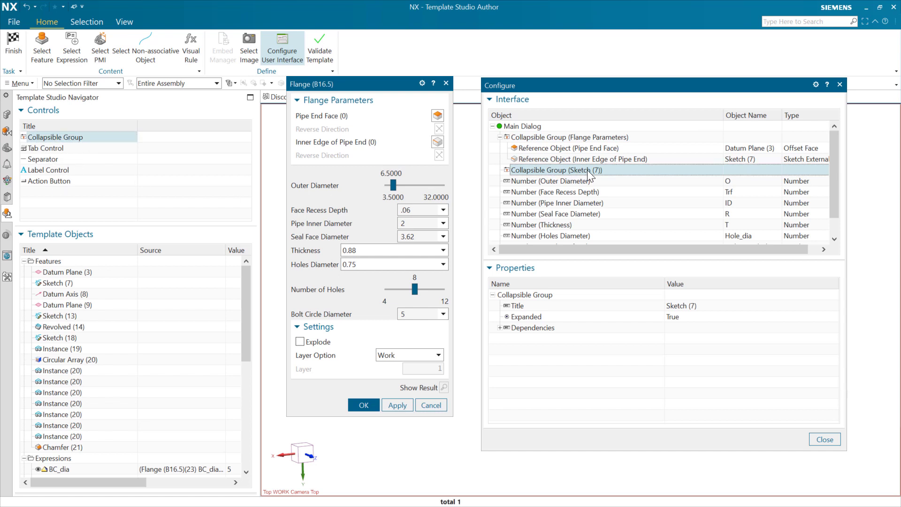
click(704, 309)
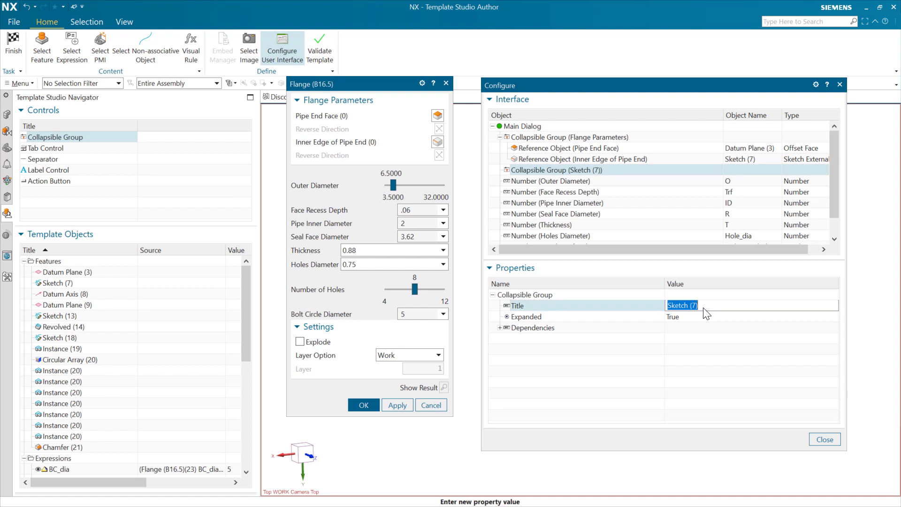
text(Bolt Circle Parameters)
key(Return)
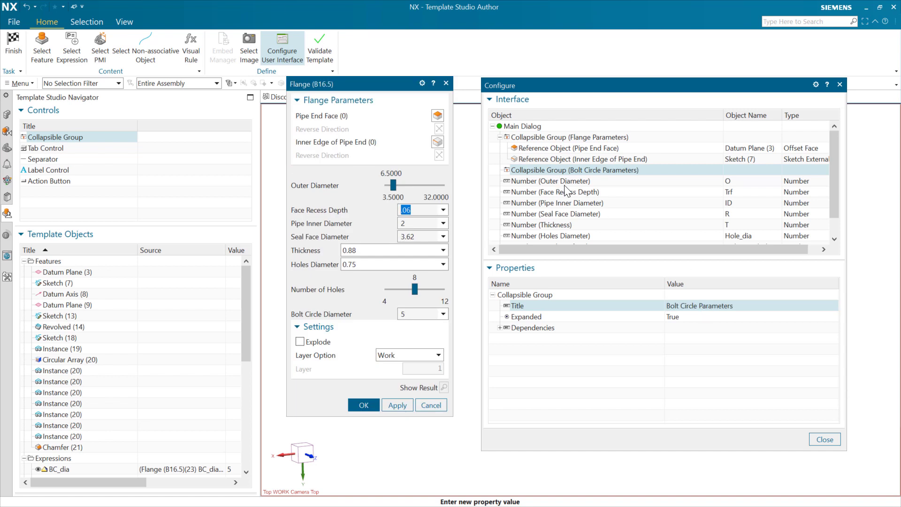
Move Outer Diameter, Face Recess Depth, Pipe Inner Diameter, Seal Face Diameter and Thickness into Flange Parameters
click(577, 183)
drag(577, 181, 587, 157)
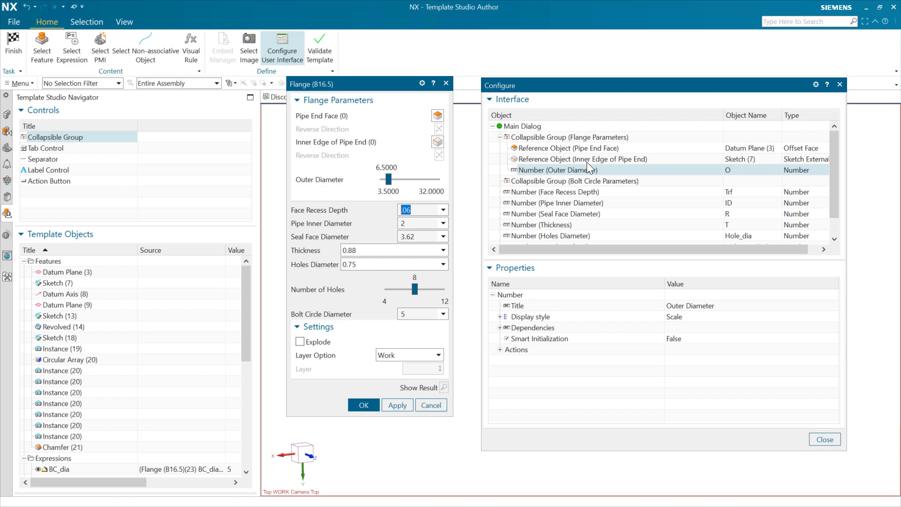
drag(582, 191, 591, 165)
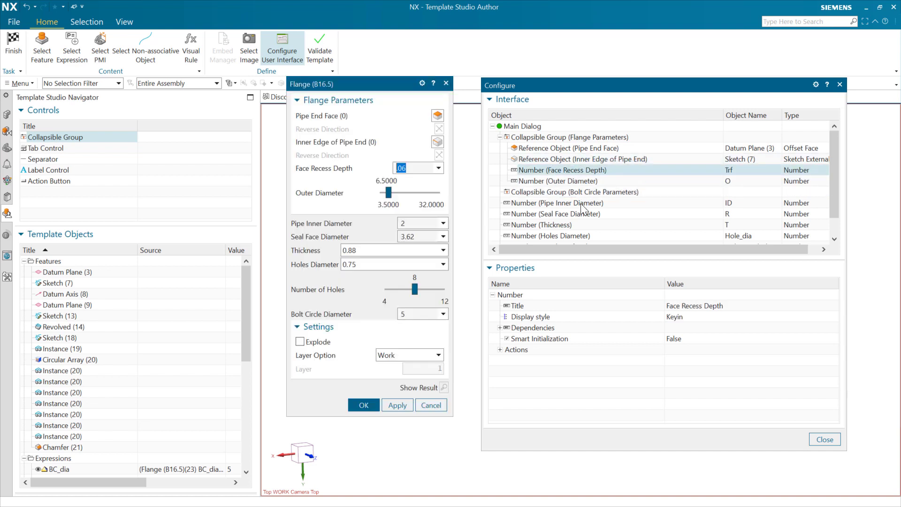
drag(582, 209, 583, 186)
click(581, 180)
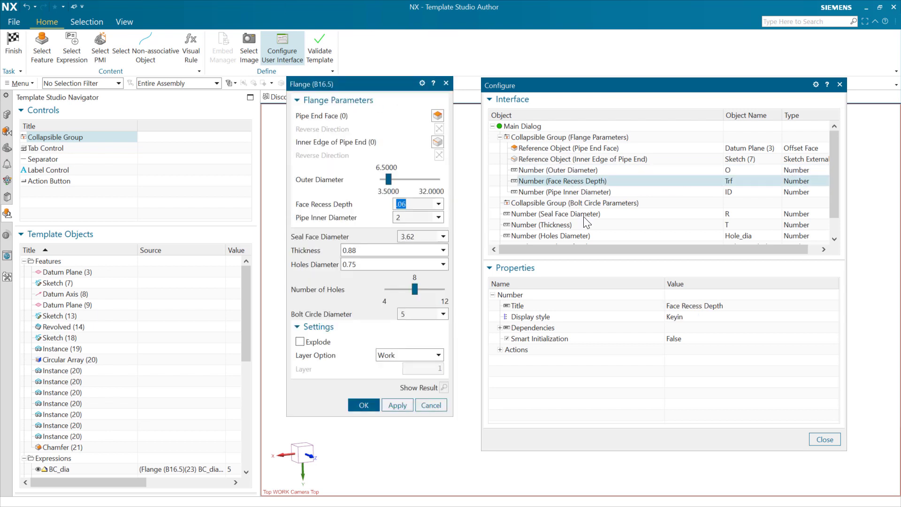
drag(584, 218, 602, 197)
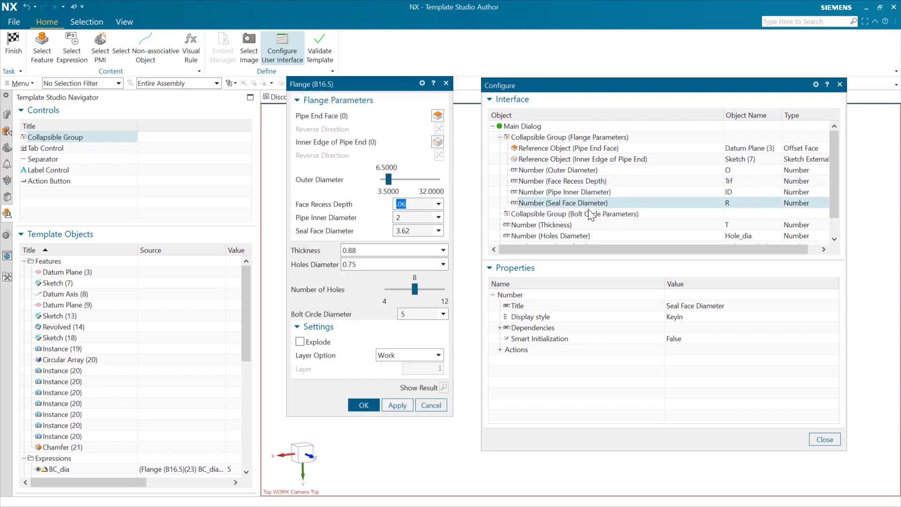
drag(572, 225, 591, 224)
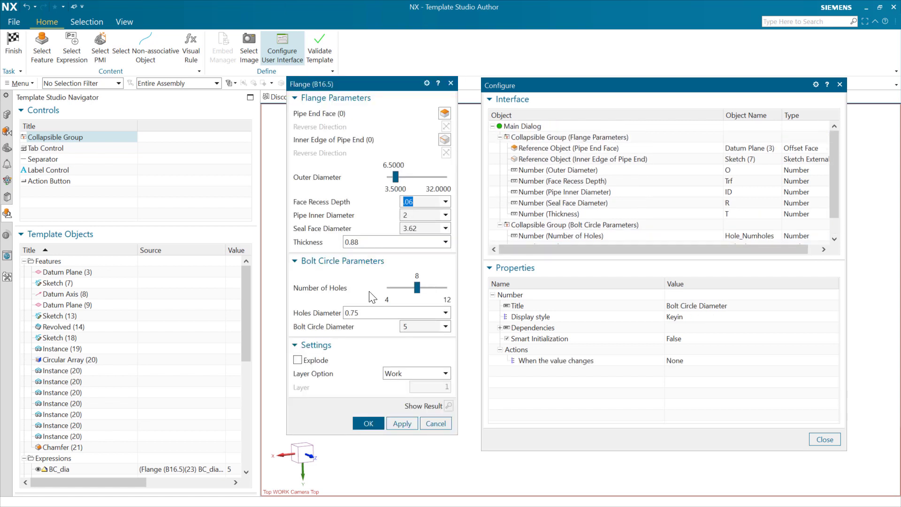
click(333, 262)
click(334, 262)
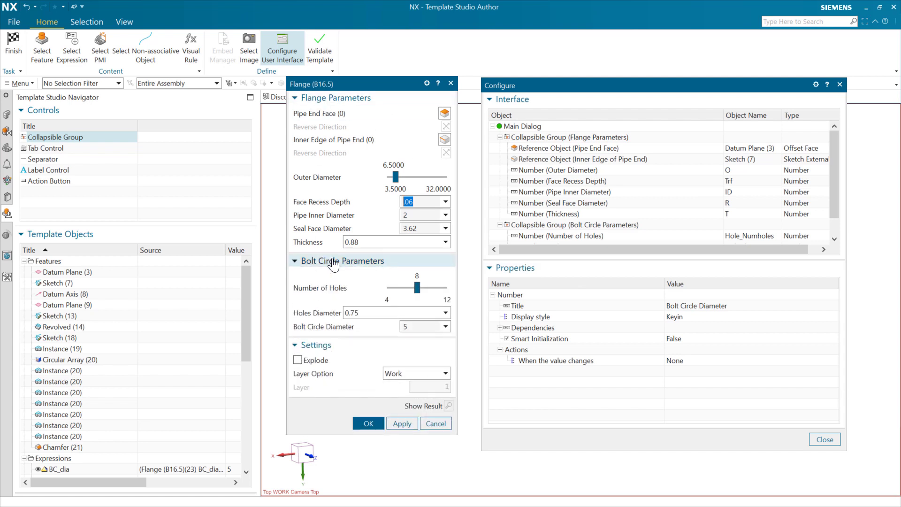
click(333, 262)
click(334, 262)
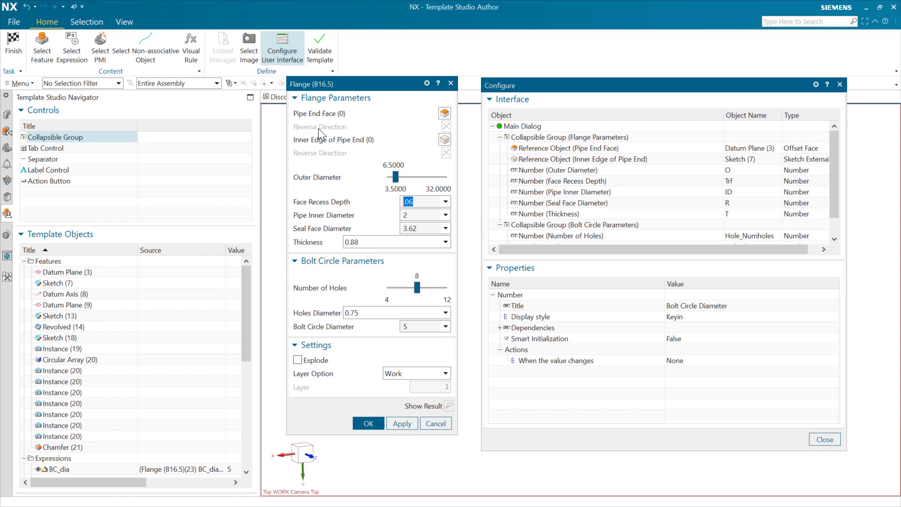
click(331, 98)
click(331, 99)
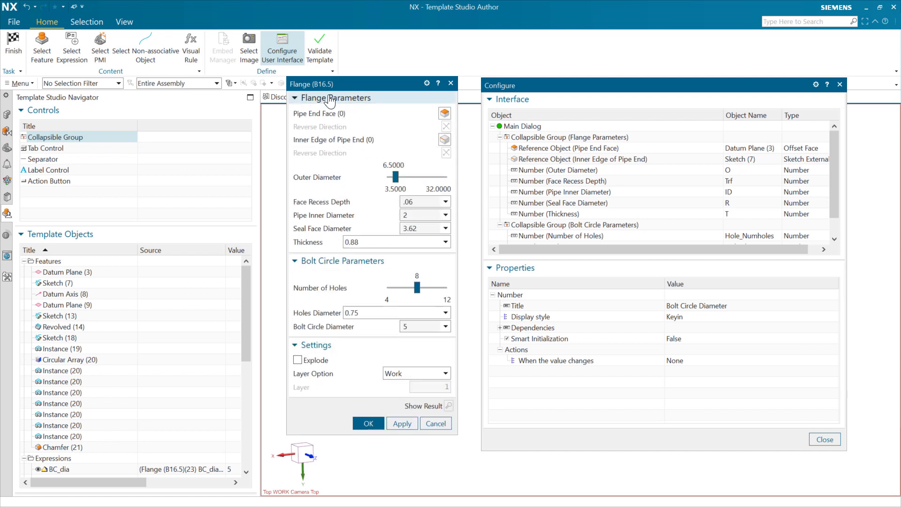
click(352, 263)
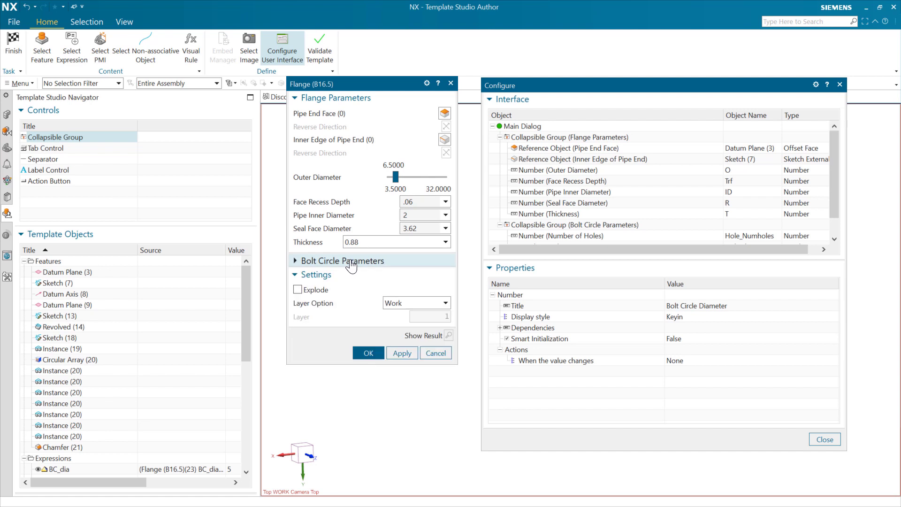
click(351, 263)
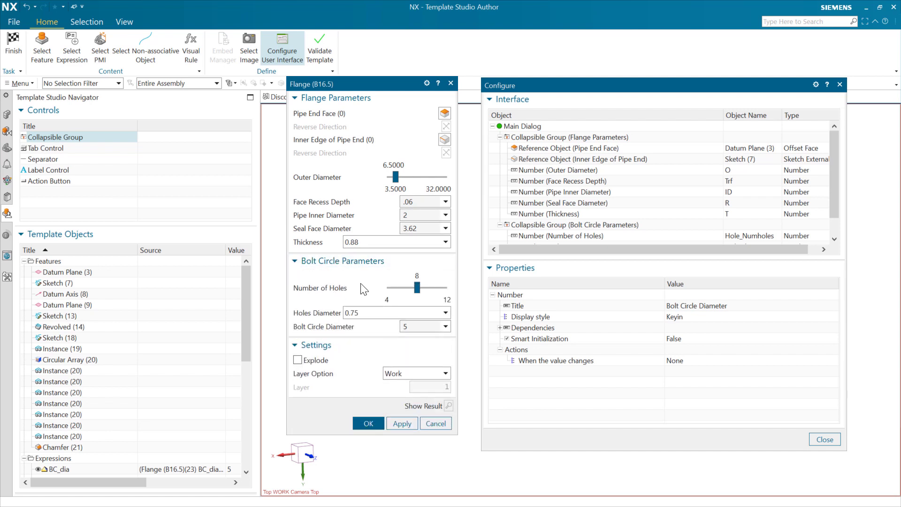
click(84, 148)
click(73, 170)
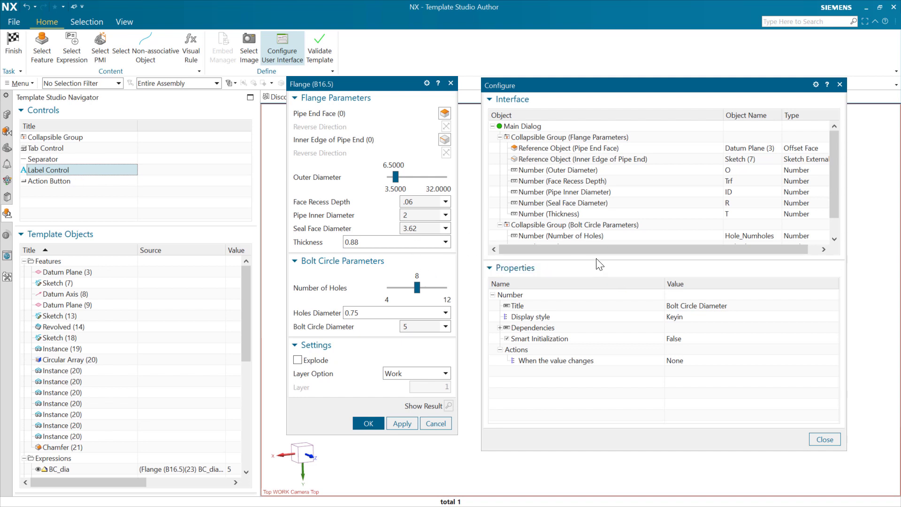
In Main Dialog Settings, default Layer Option to Original and toggle Allow Explode off then back to True
click(533, 128)
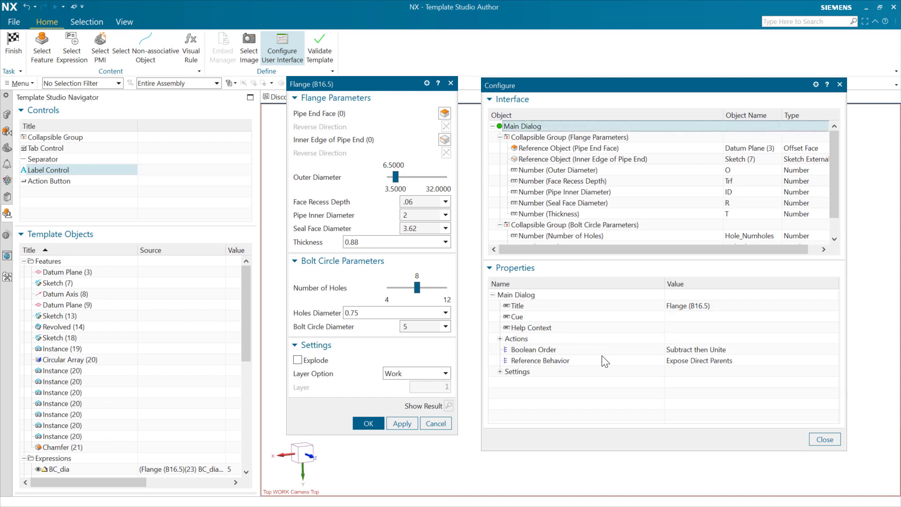
click(500, 371)
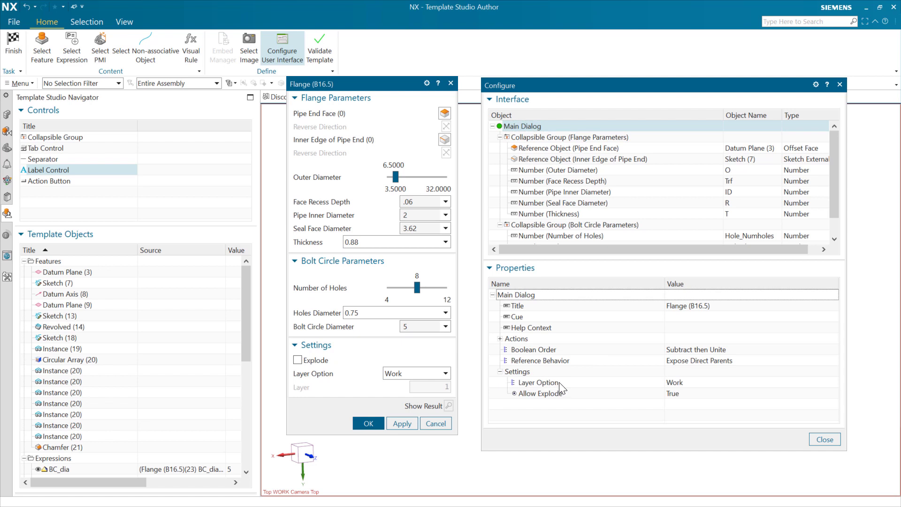
click(689, 382)
click(689, 382)
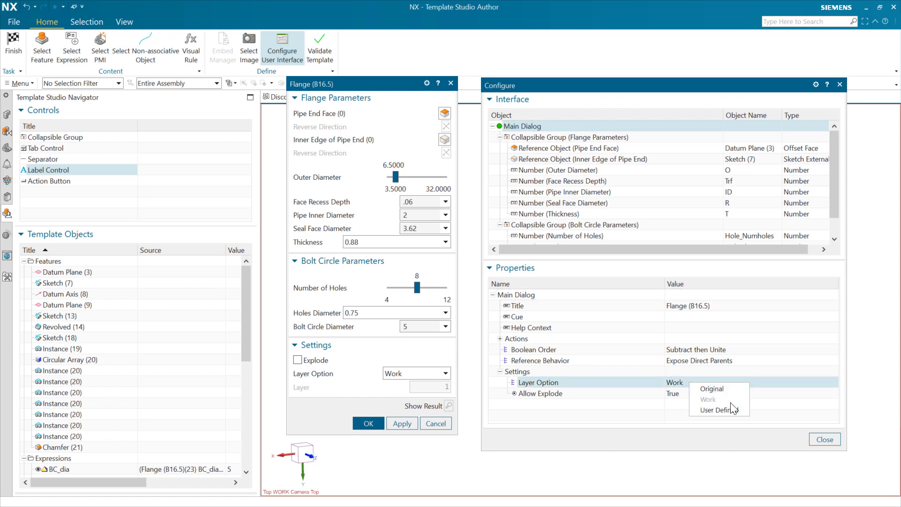
click(731, 390)
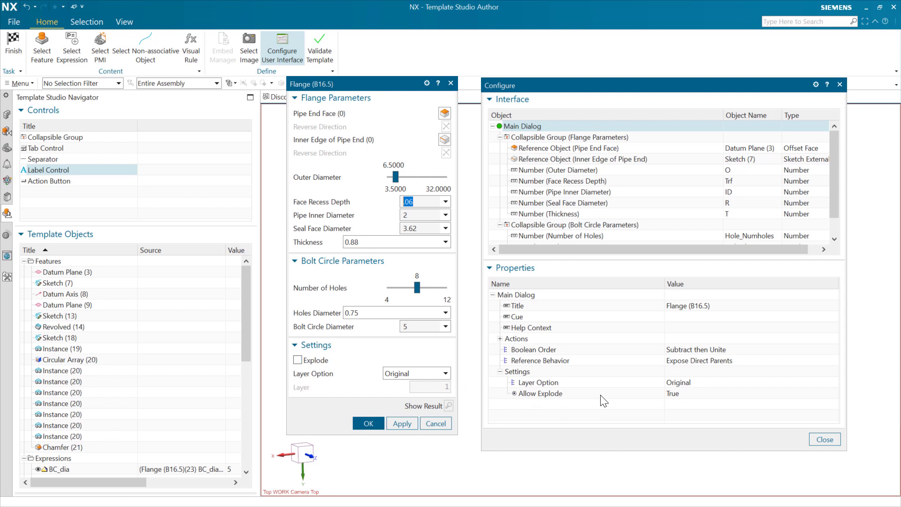
double_click(678, 395)
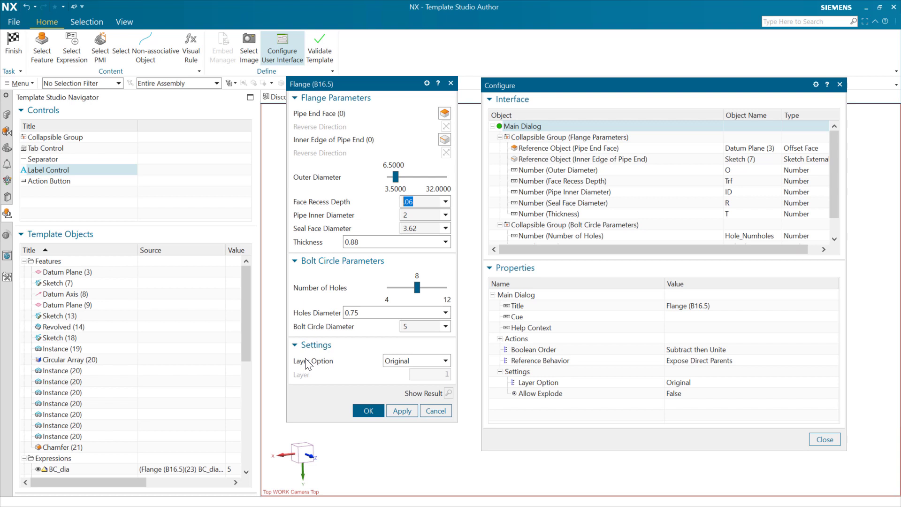
double_click(689, 393)
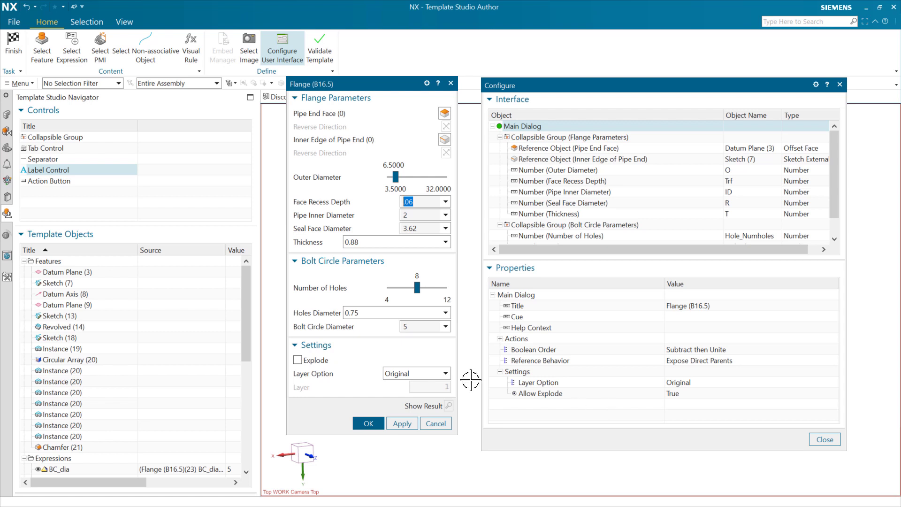
Finish and save flange_FT.prt, then list the FT_migration_from_UDF_NX2212 folder's members in the Reuse Library
click(15, 51)
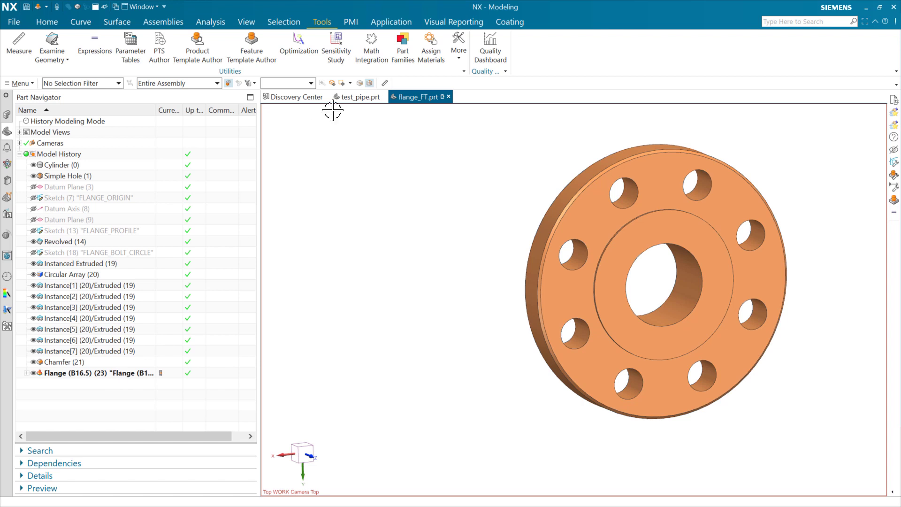
click(27, 6)
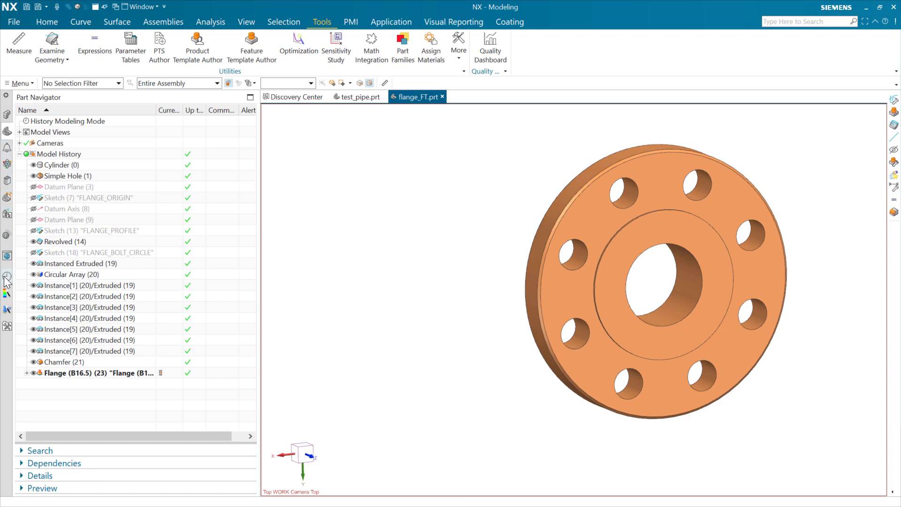
click(7, 180)
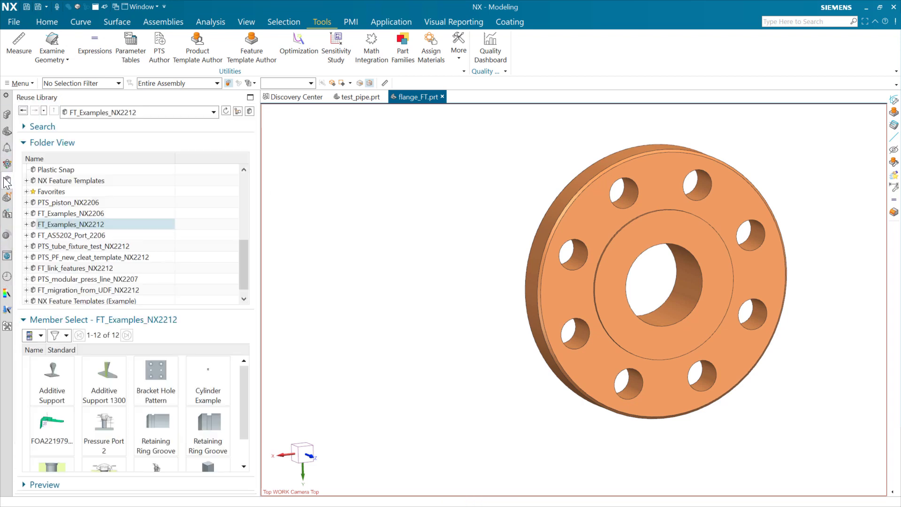
scroll(54, 247, down, 1)
click(169, 280)
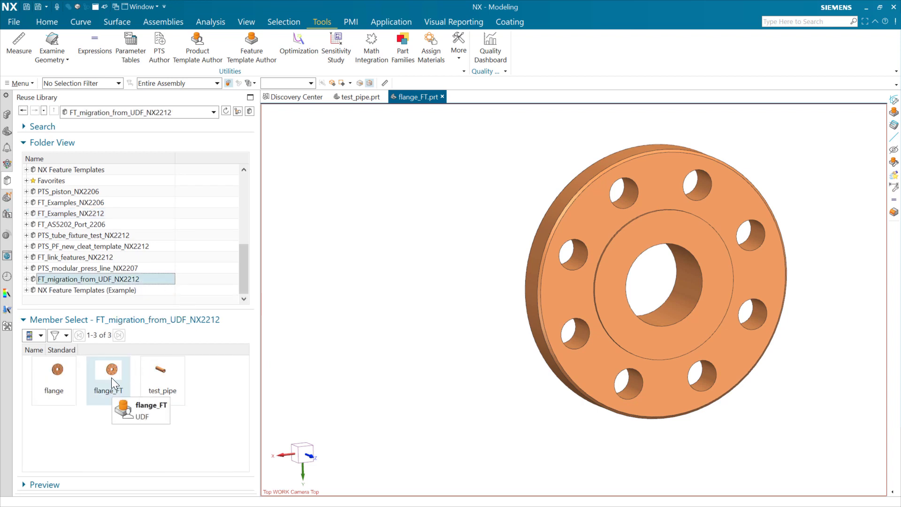
Close flange_FT.prt to return to the test_pipe part
click(443, 97)
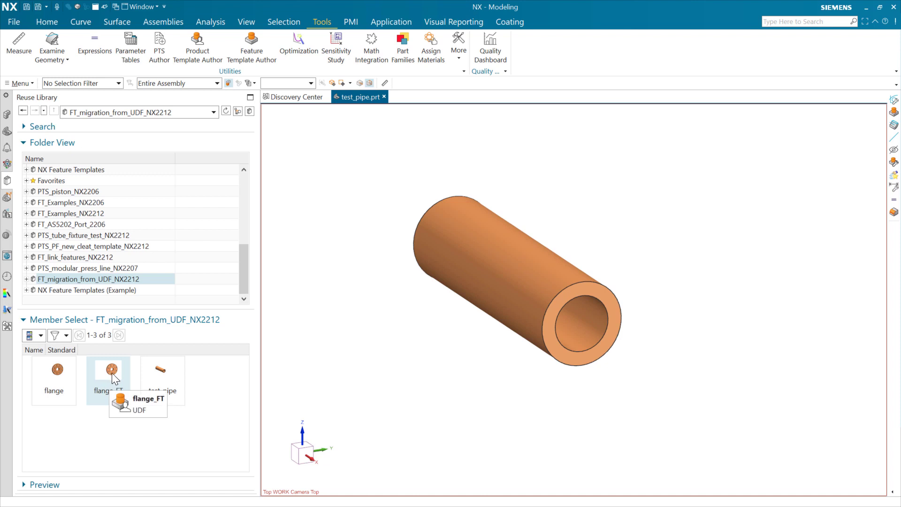
right_click(123, 281)
click(139, 291)
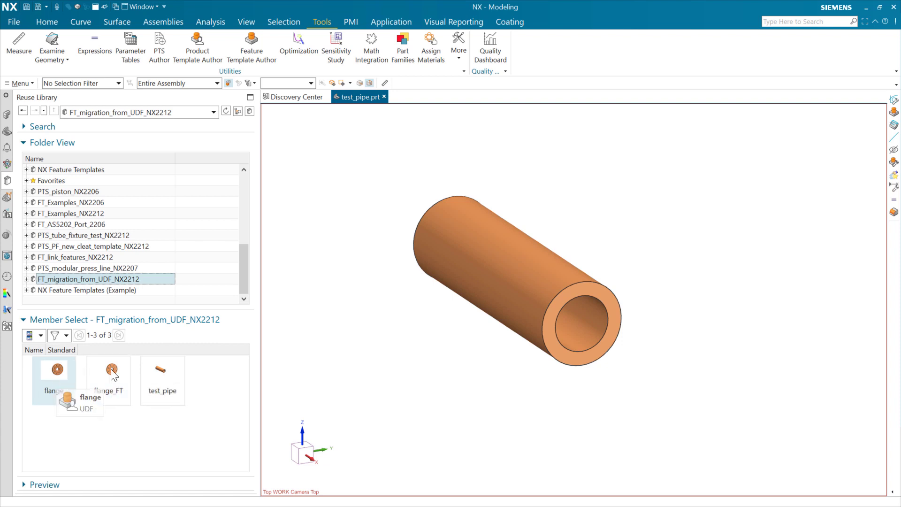
Place flange_FT on test_pipe using the pipe end face and inner circular edge, and confirm
drag(110, 368, 311, 306)
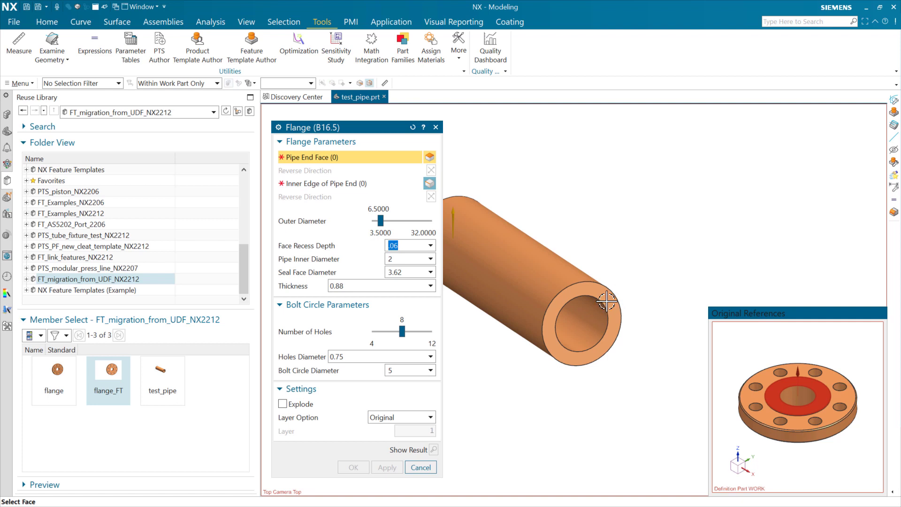
click(605, 332)
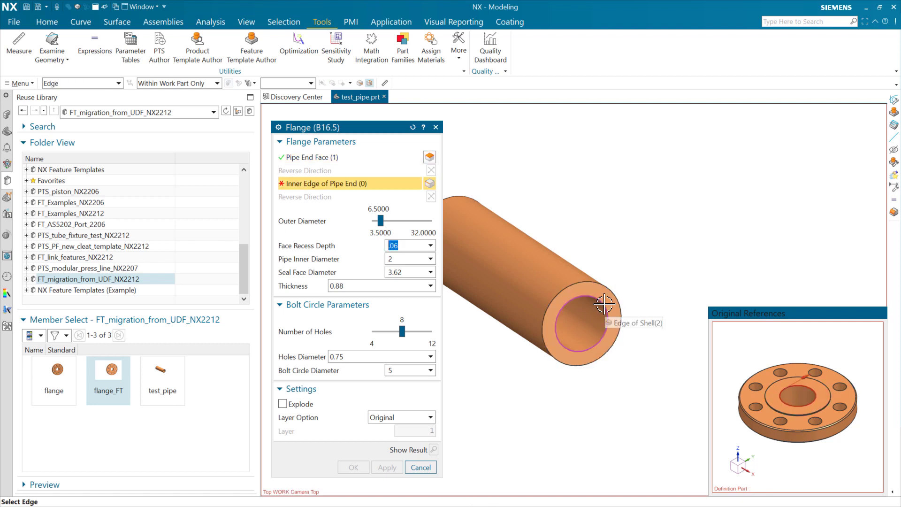
click(607, 319)
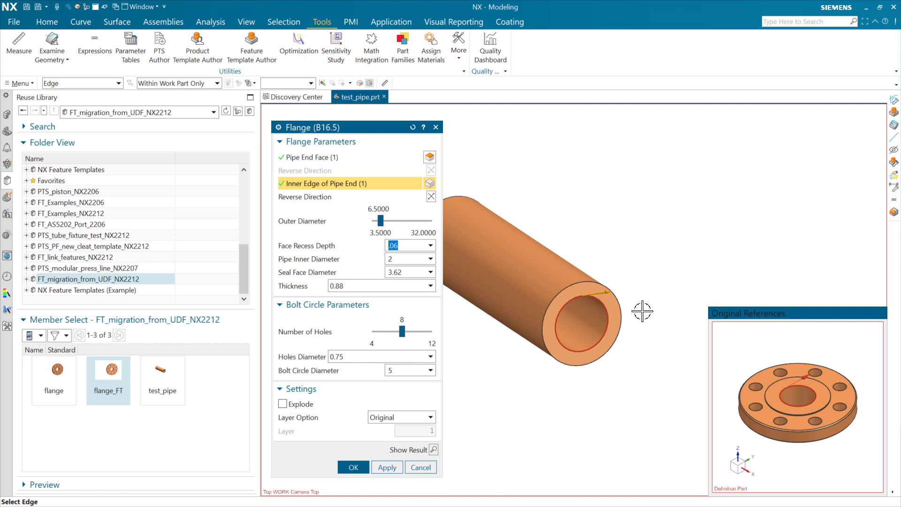
click(376, 398)
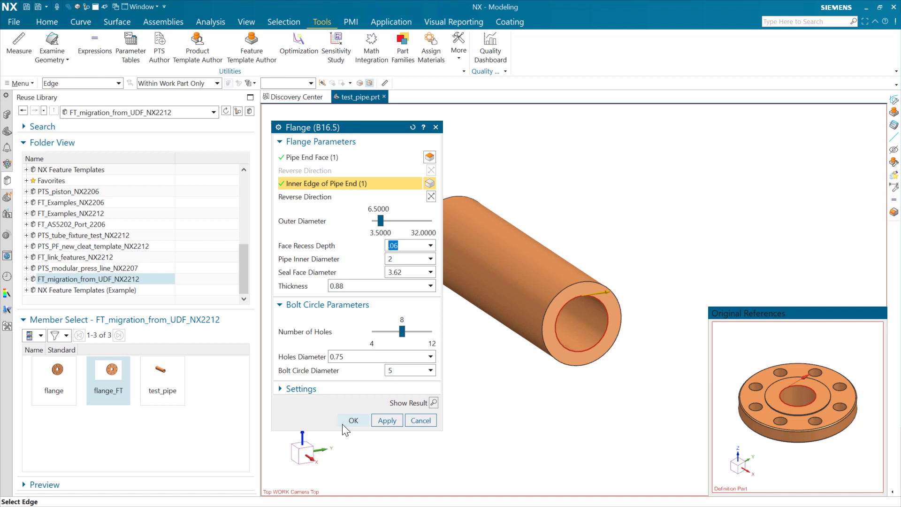
click(354, 420)
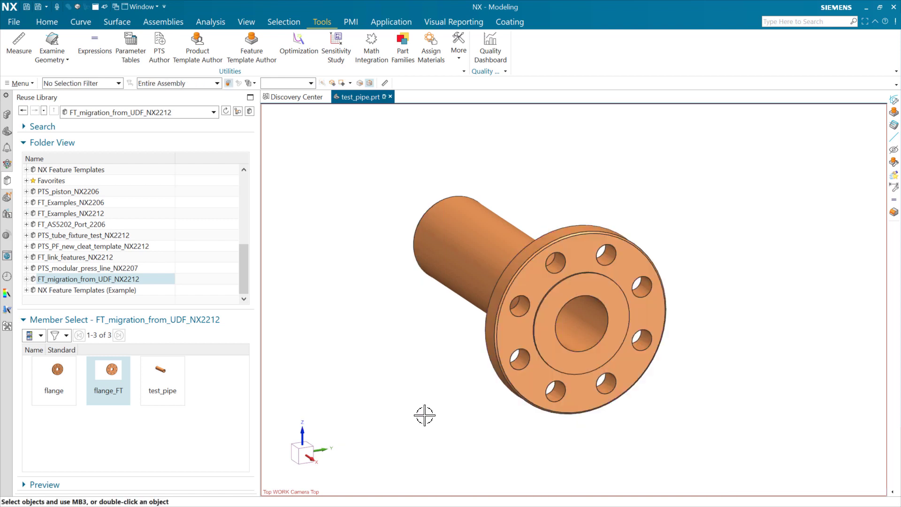
mouse_move(425, 411)
middle_down()
mouse_move(474, 376)
mouse_move(445, 359)
mouse_move(429, 400)
middle_up()
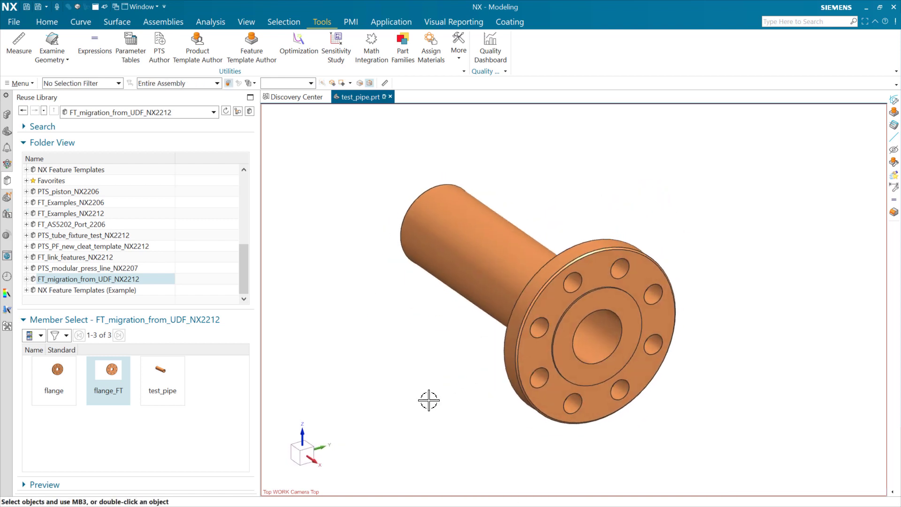
click(57, 374)
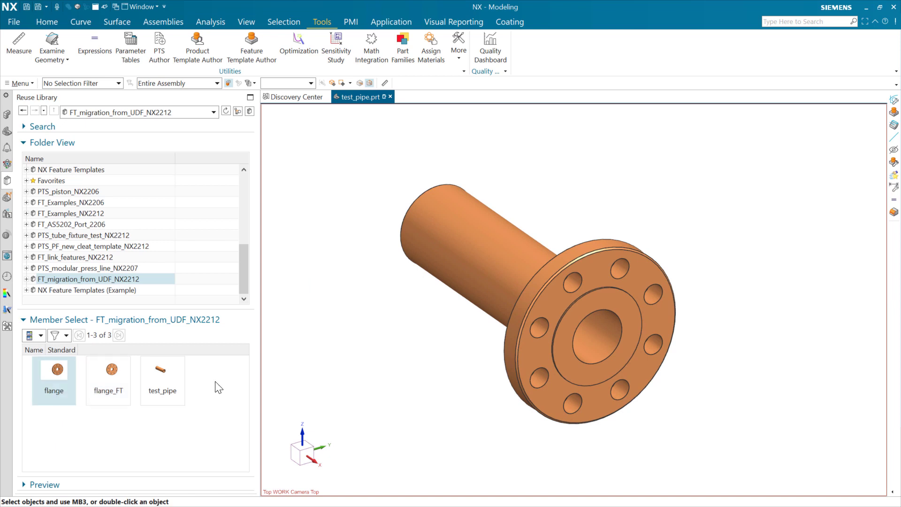